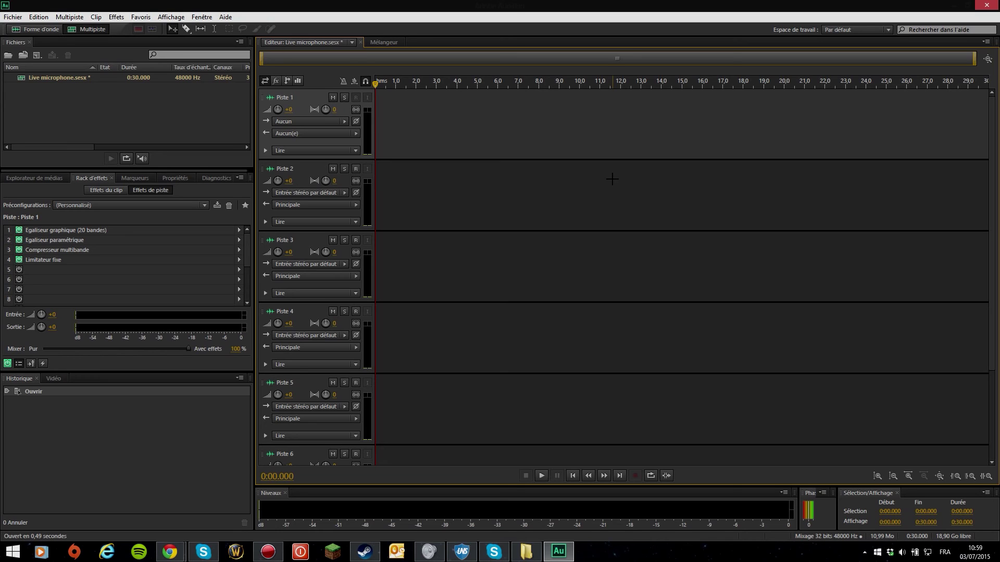
# Scroll through the tracks of the Live microphone session to review Piste 1's effects
pyautogui.scroll(-1, 599, 148)
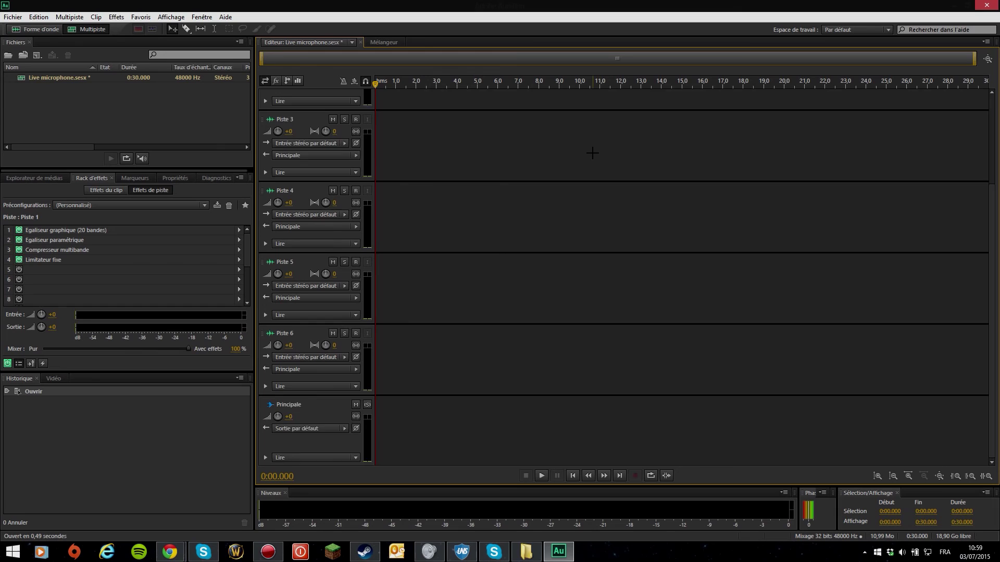
pyautogui.scroll(1, 593, 152)
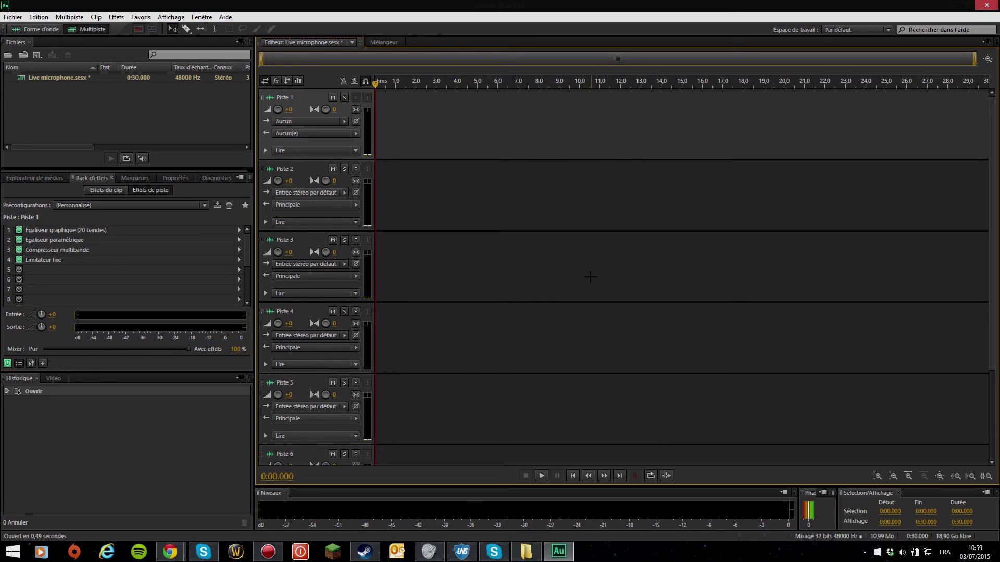
# Open the VB-Cable result from VB-audio.com and scroll to the VB-CABLE driver download section
pyautogui.click(952, 5)
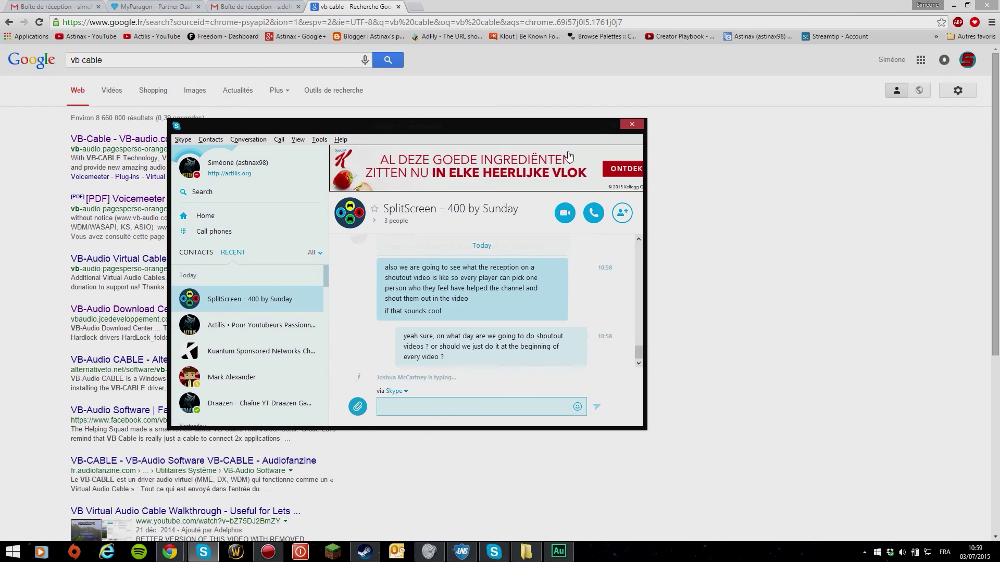
pyautogui.click(682, 135)
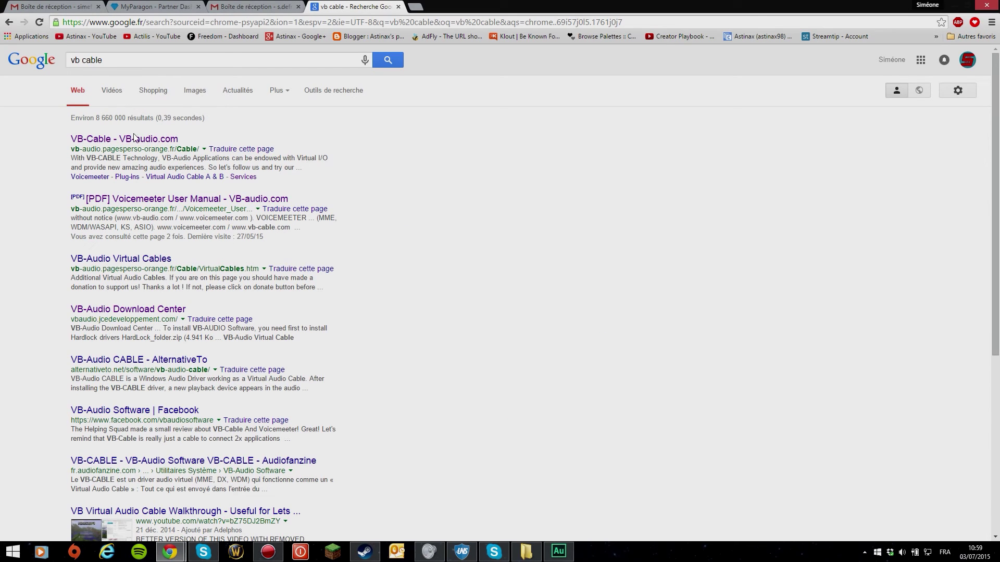
pyautogui.click(171, 141)
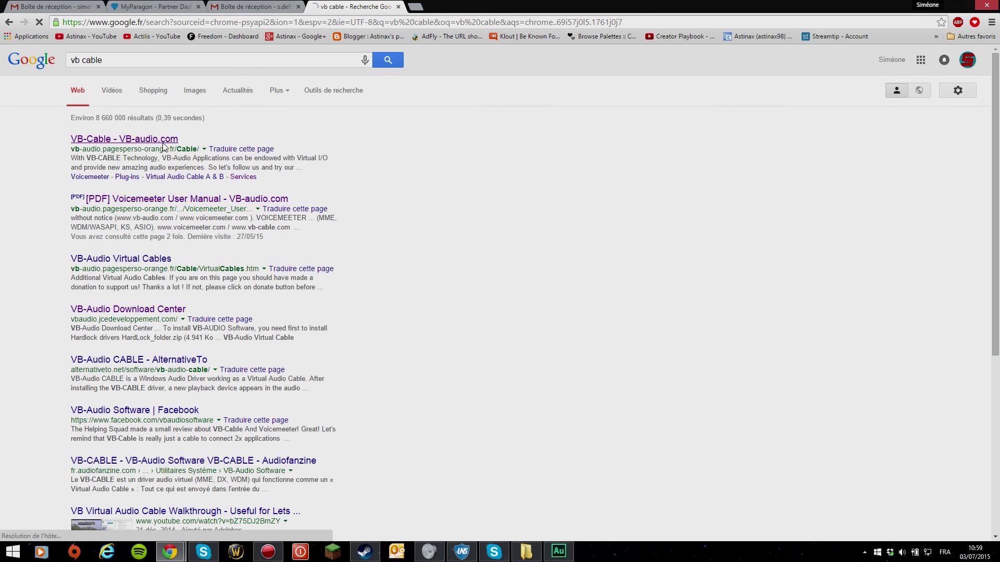
pyautogui.scroll(-12, 345, 172)
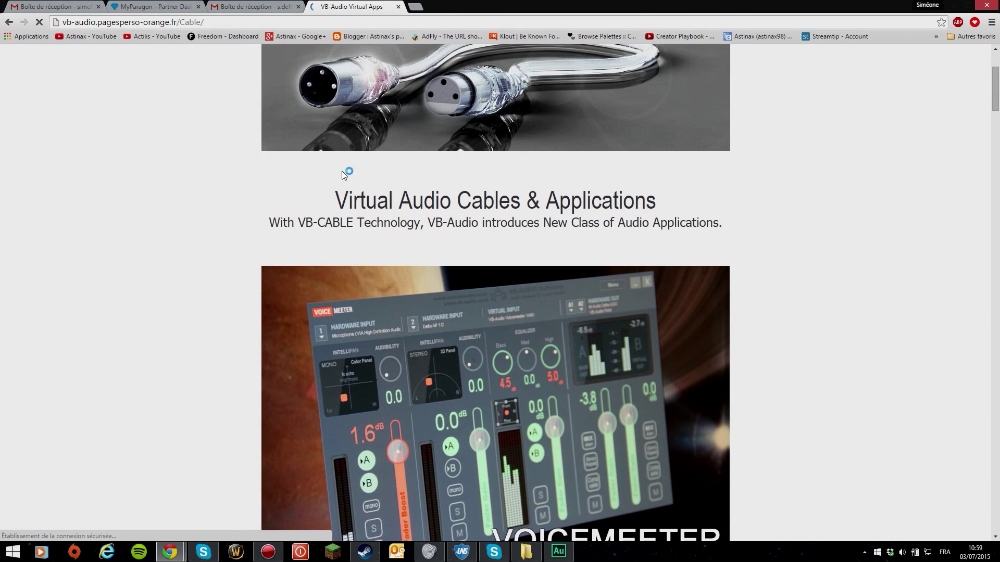
pyautogui.scroll(-5, 378, 258)
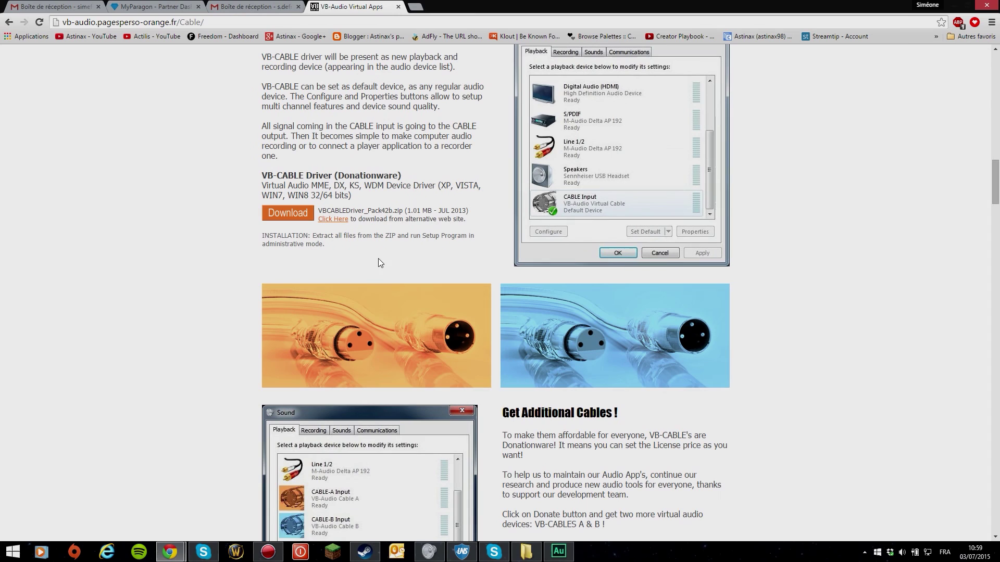
pyautogui.scroll(-5, 180, 233)
pyautogui.scroll(9, 180, 233)
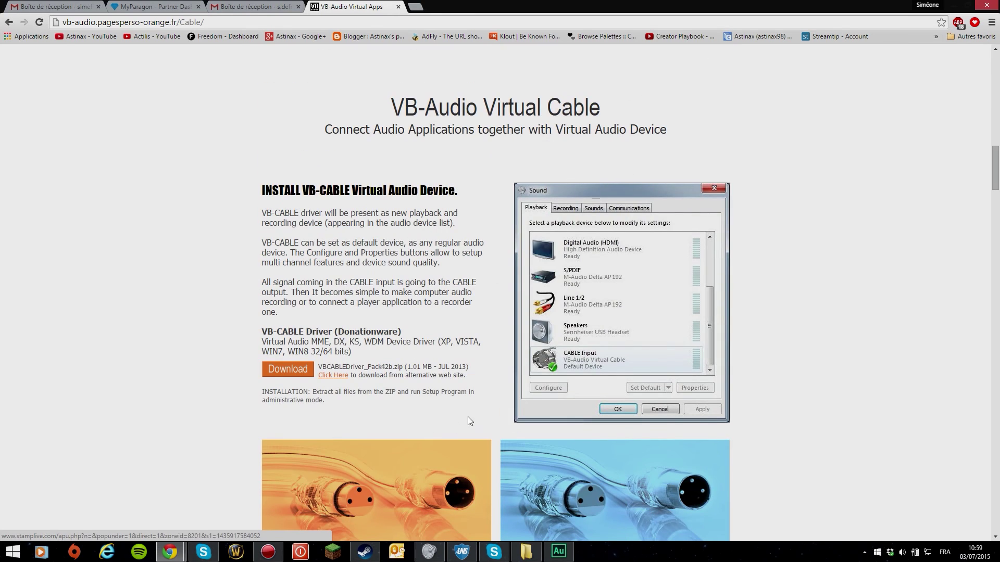
# Confirm CABLE Input is a playback device and CABLE Output a recording device, then close Sound settings
pyautogui.click(429, 551)
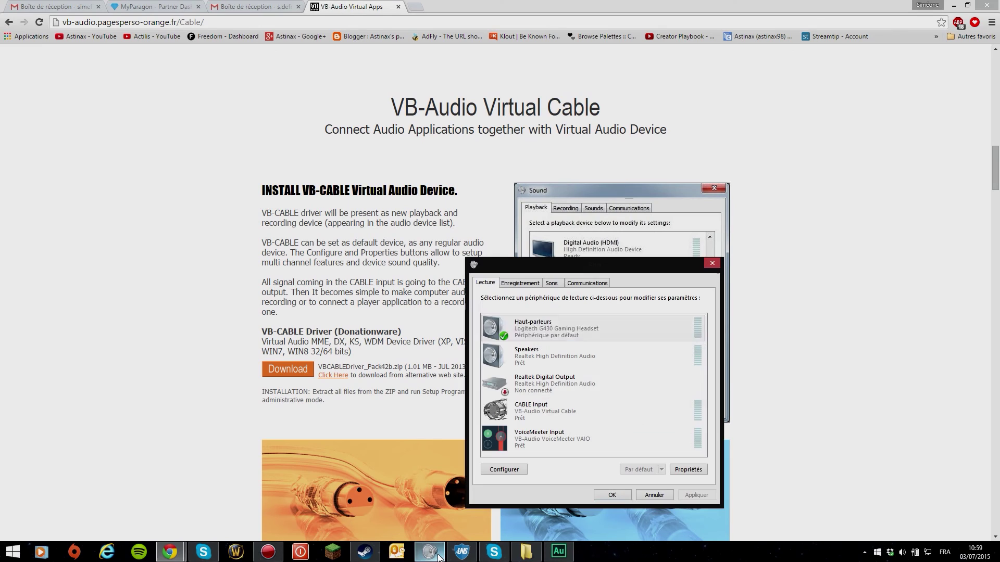
pyautogui.click(560, 420)
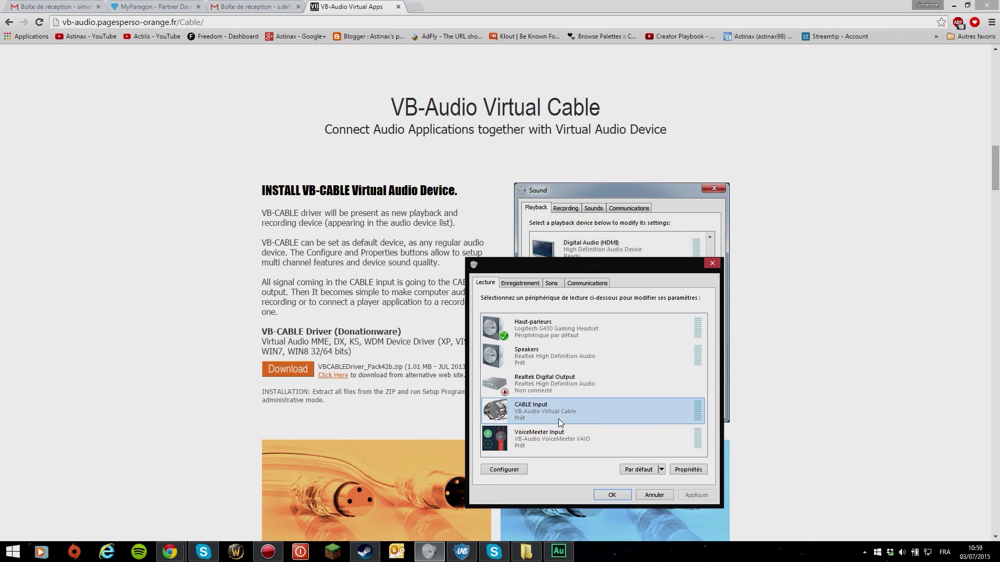
pyautogui.click(521, 284)
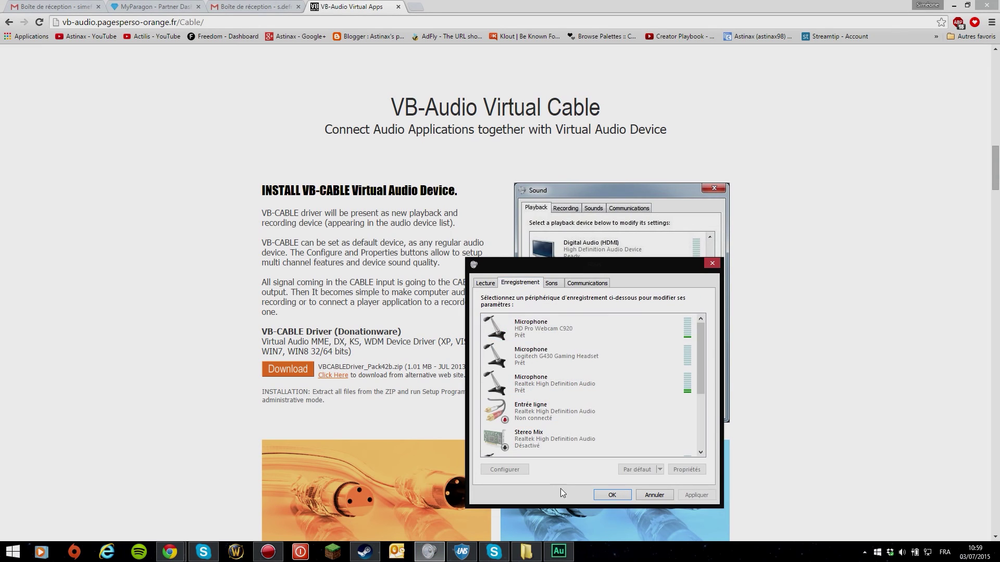
pyautogui.scroll(-3, 567, 428)
pyautogui.scroll(-3, 567, 425)
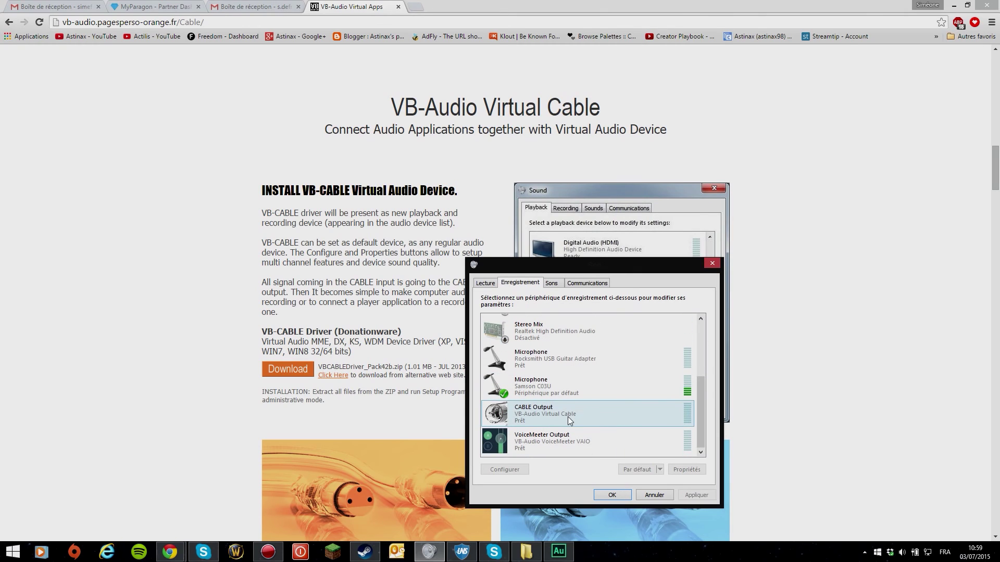
pyautogui.click(711, 263)
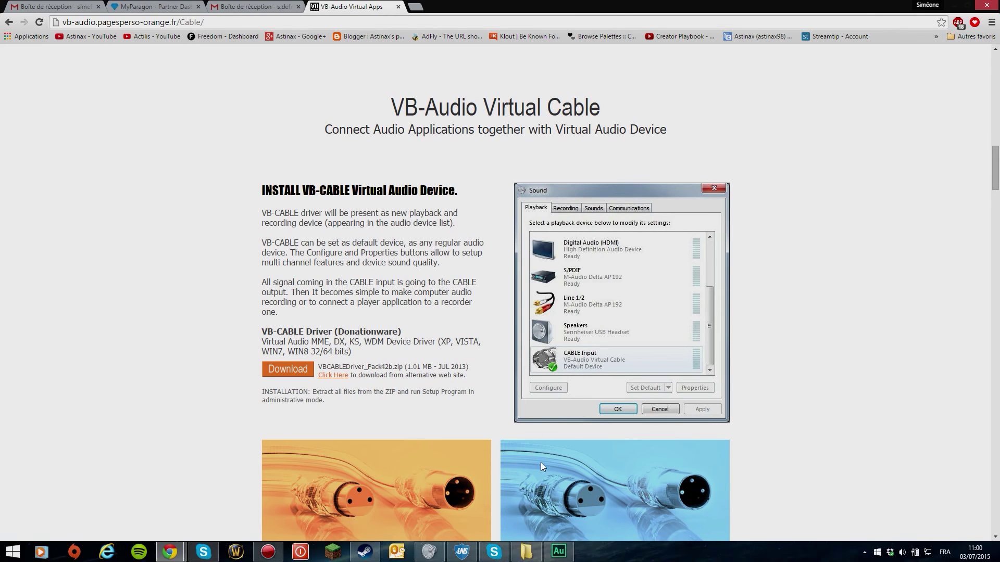
# Back in Audition, set Piste 1's input to Stéréo > Samson C03U microphone
pyautogui.click(571, 553)
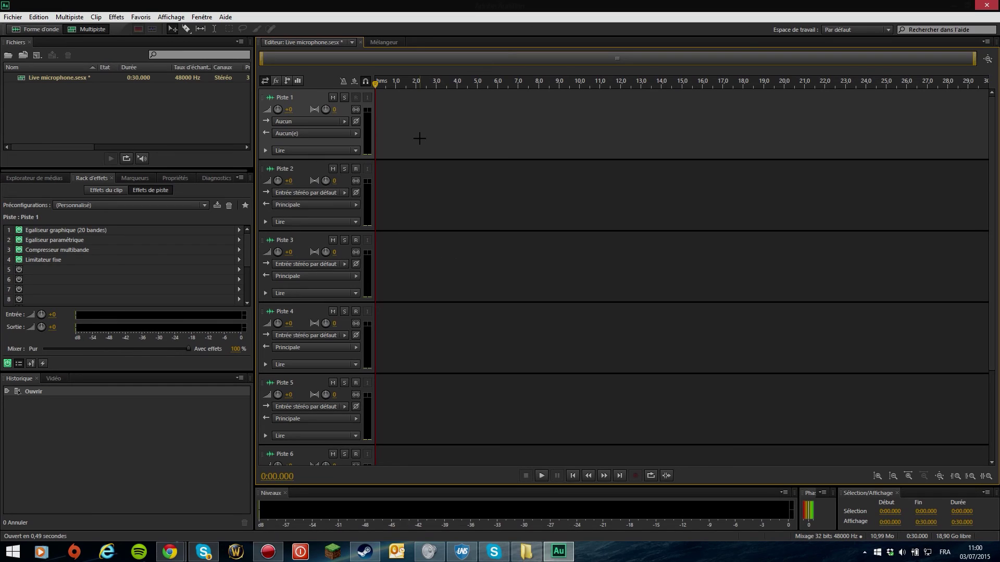
pyautogui.click(344, 120)
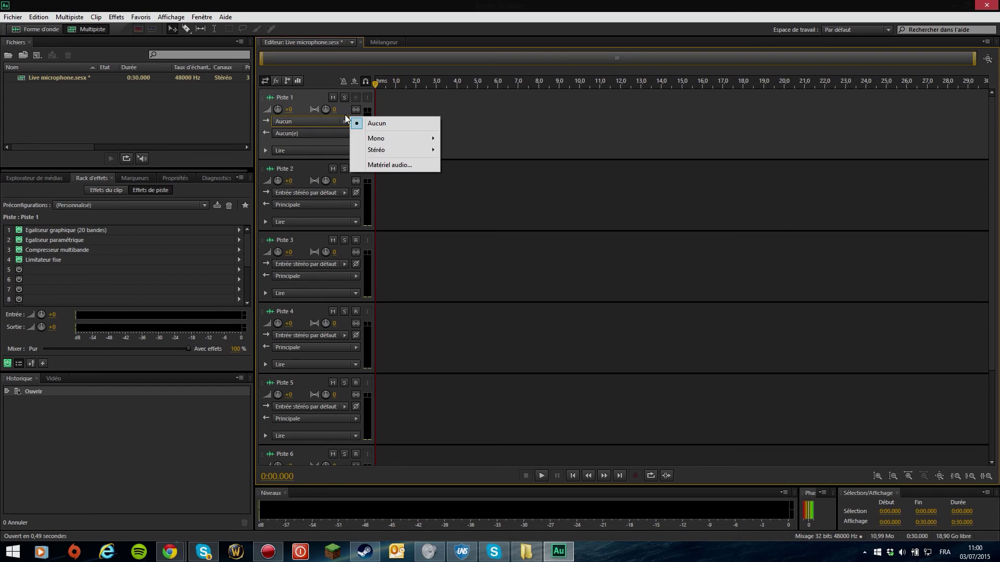
pyautogui.moveTo(410, 149)
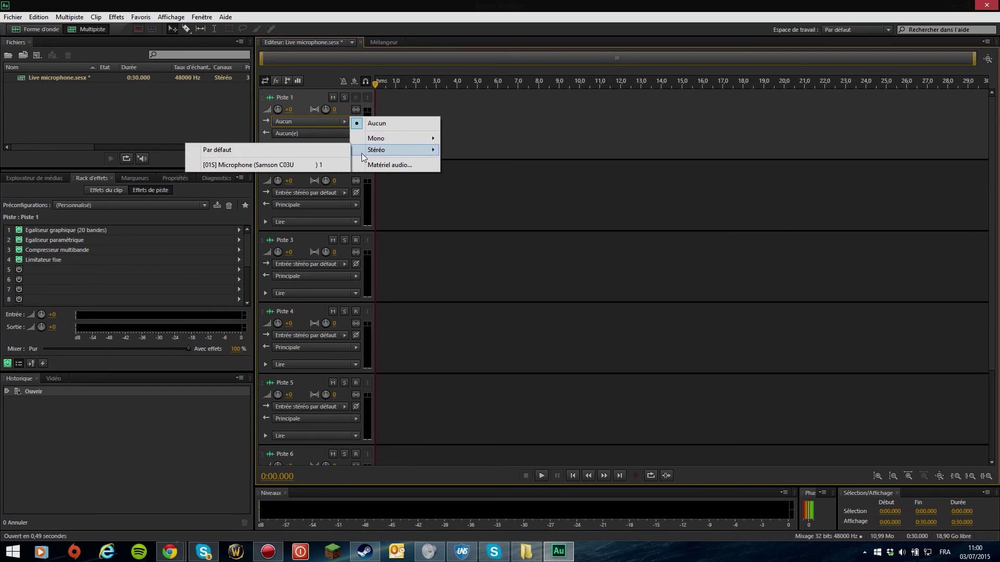
pyautogui.click(319, 165)
# Save Piste 1's effects rack as the preset 'Live Voice 2', overwriting the existing one
pyautogui.click(11, 16)
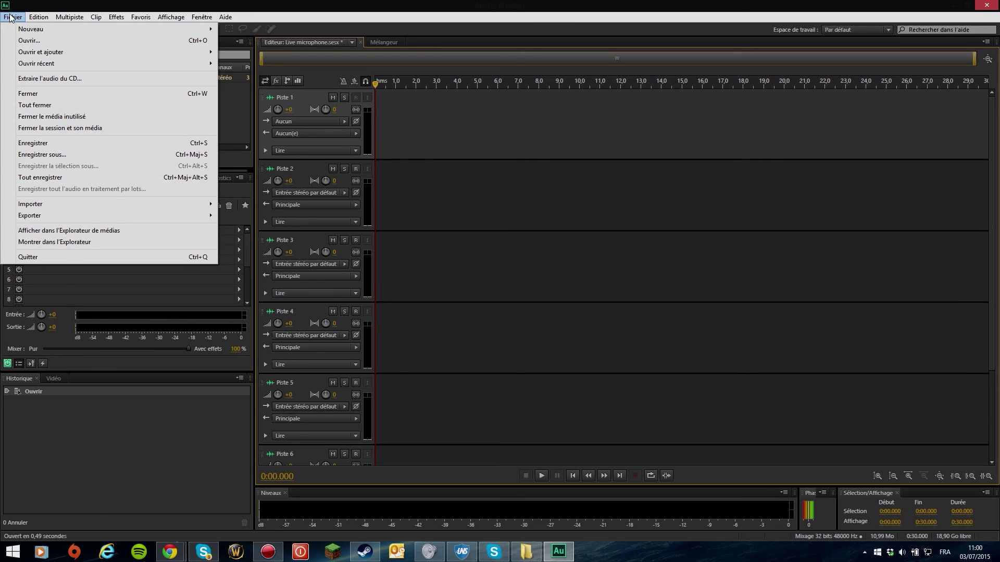
pyautogui.click(652, 138)
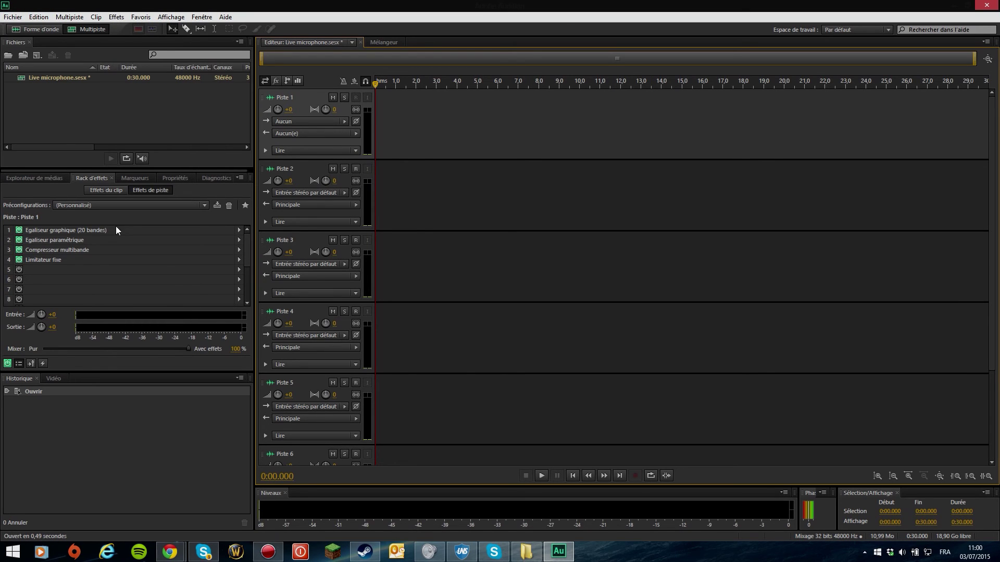
pyautogui.click(202, 207)
pyautogui.click(188, 209)
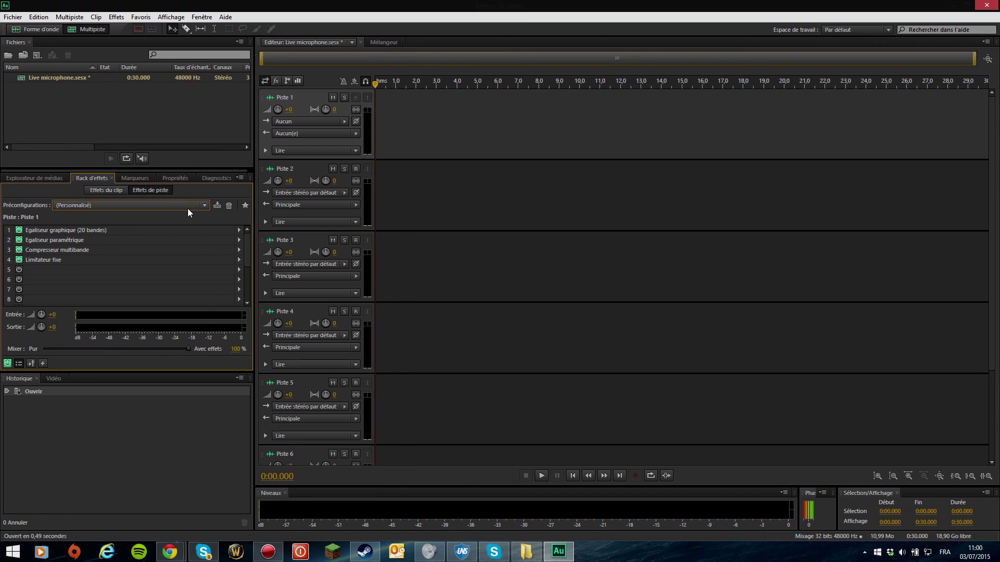
pyautogui.click(215, 209)
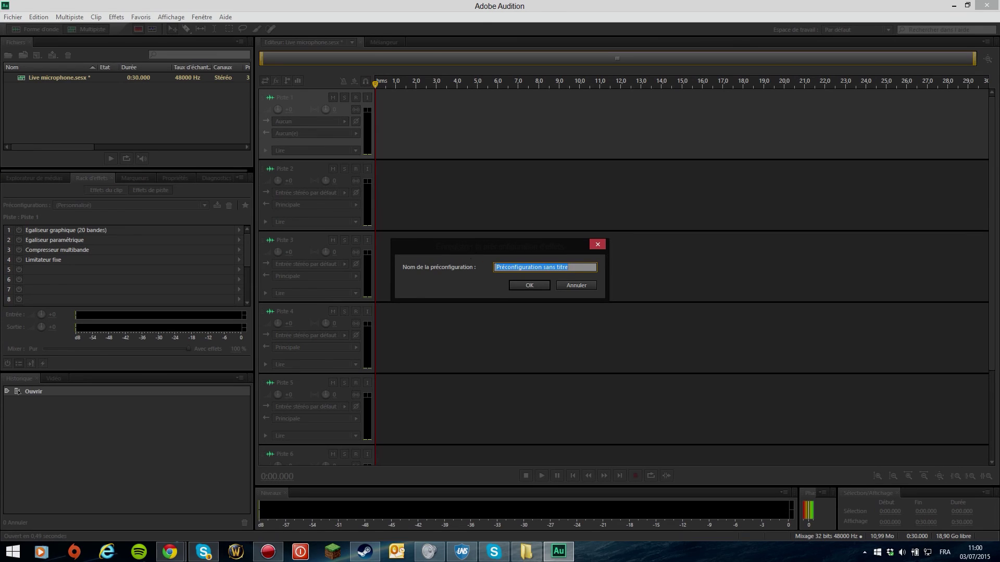
pyautogui.write('Live Voice 2')
pyautogui.click(547, 285)
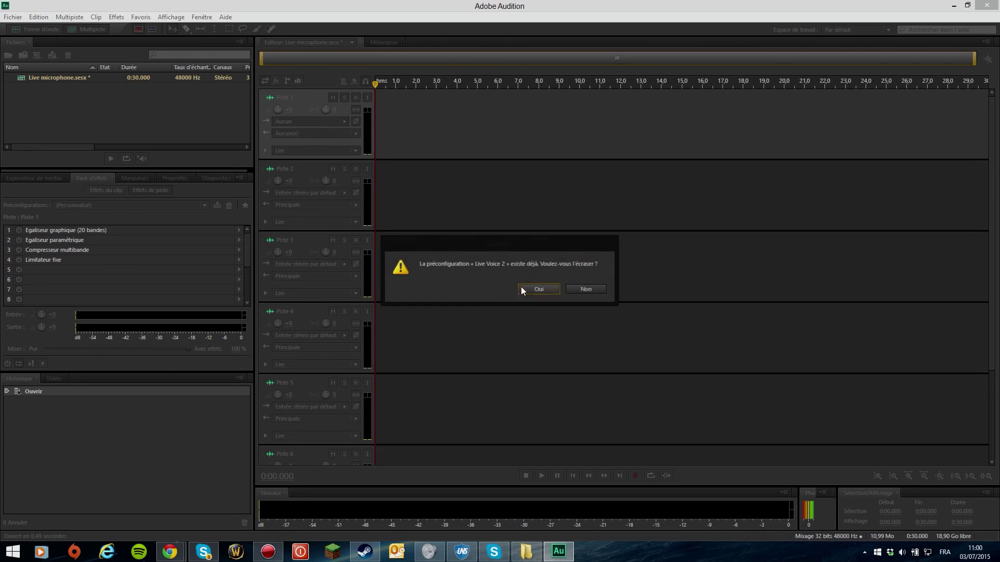
pyautogui.click(541, 289)
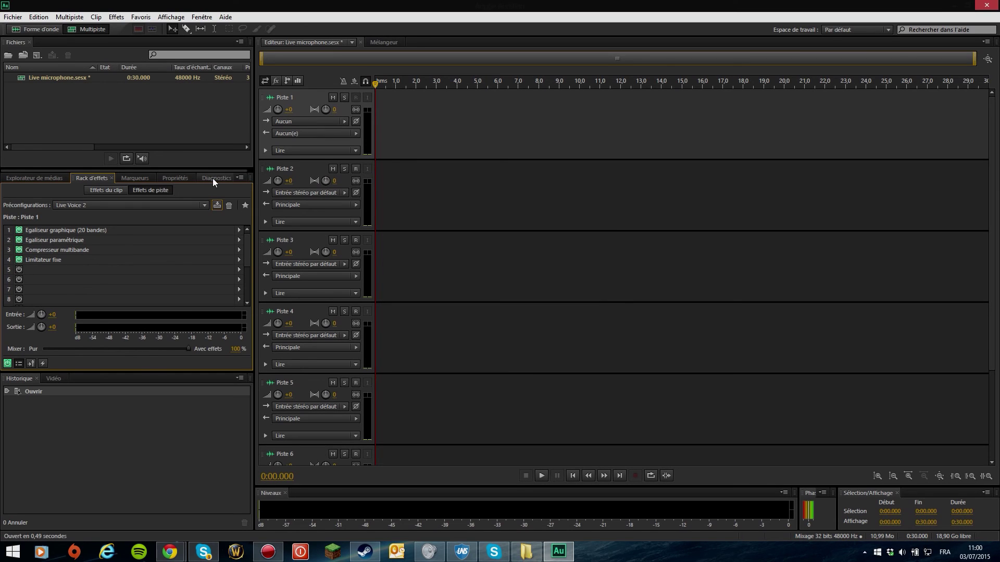
# Start a new multitrack session and name it 'Tutorial'
pyautogui.click(11, 18)
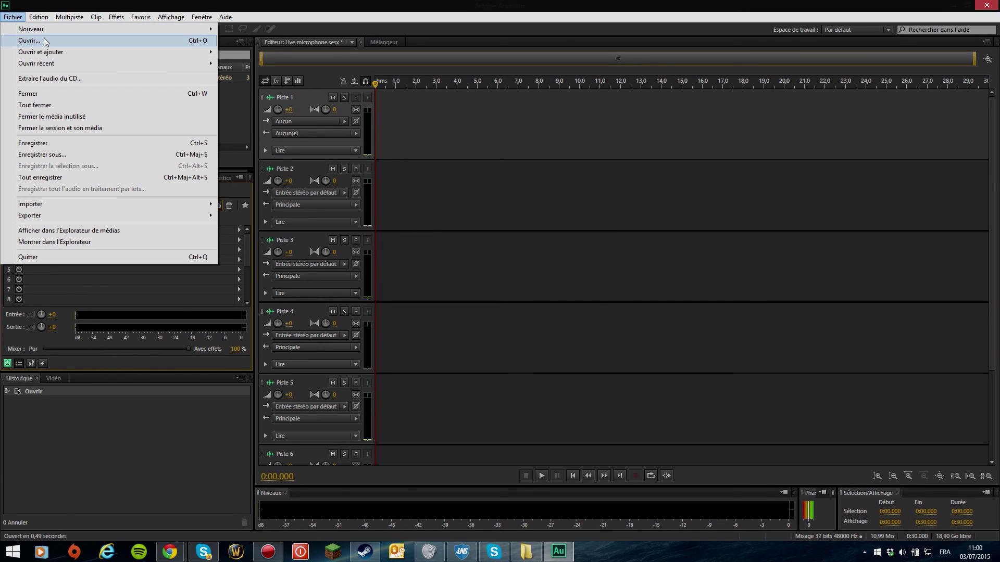
pyautogui.moveTo(49, 28)
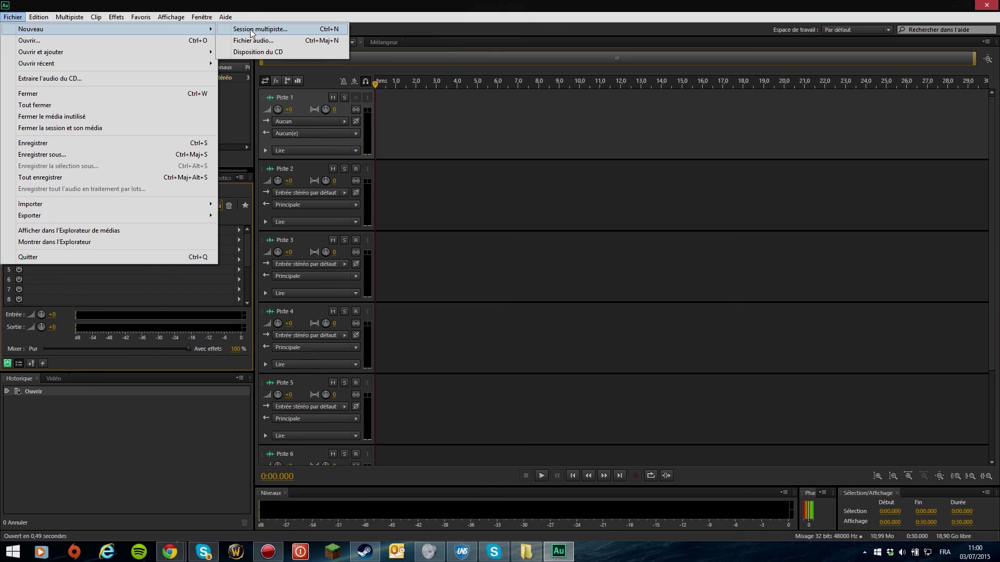
pyautogui.click(288, 29)
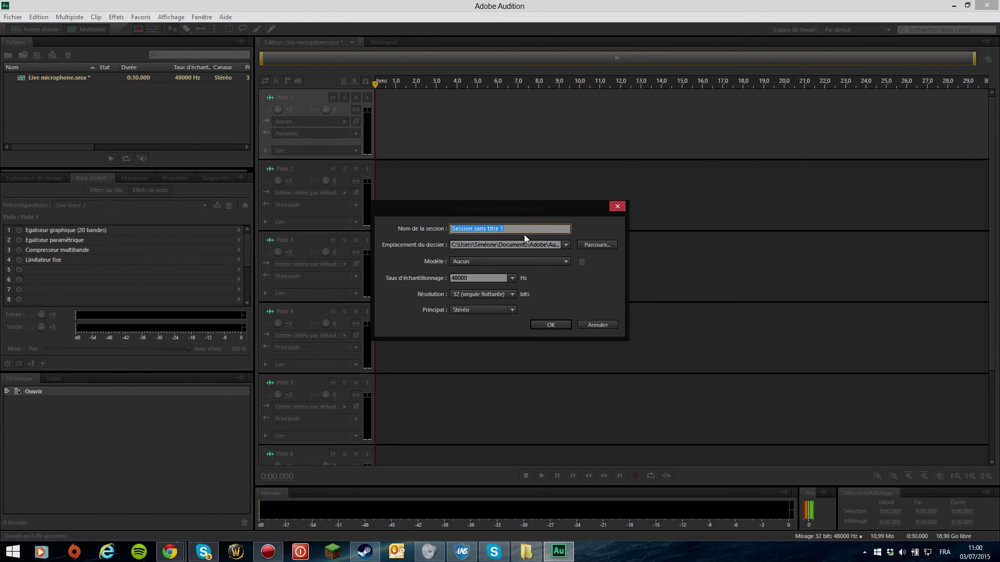
pyautogui.write('Tutorial')
# Keep template Aucun, 48000 Hz, 32-bit and Stéréo, and create the session
pyautogui.click(566, 244)
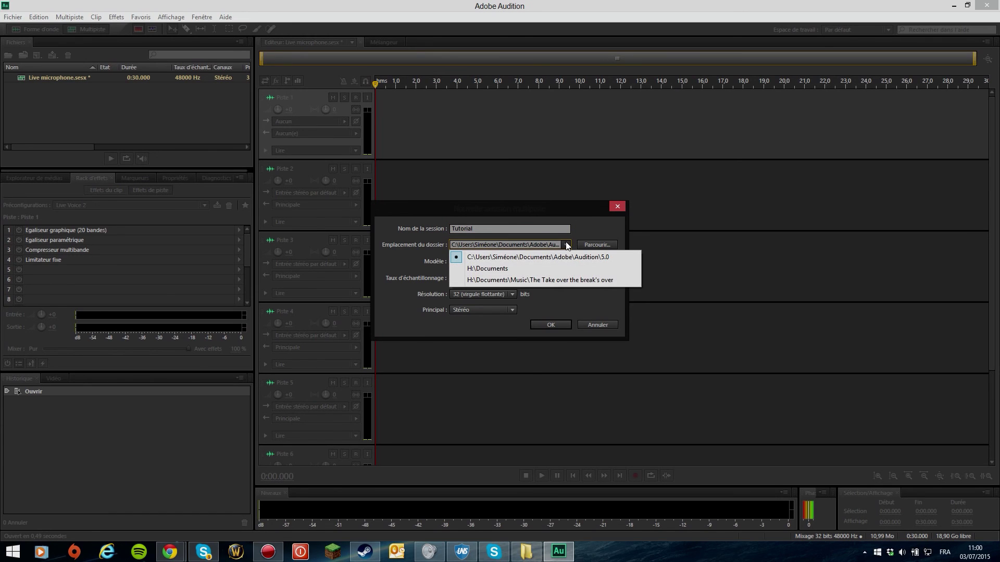
pyautogui.click(567, 245)
pyautogui.click(552, 260)
pyautogui.click(552, 260)
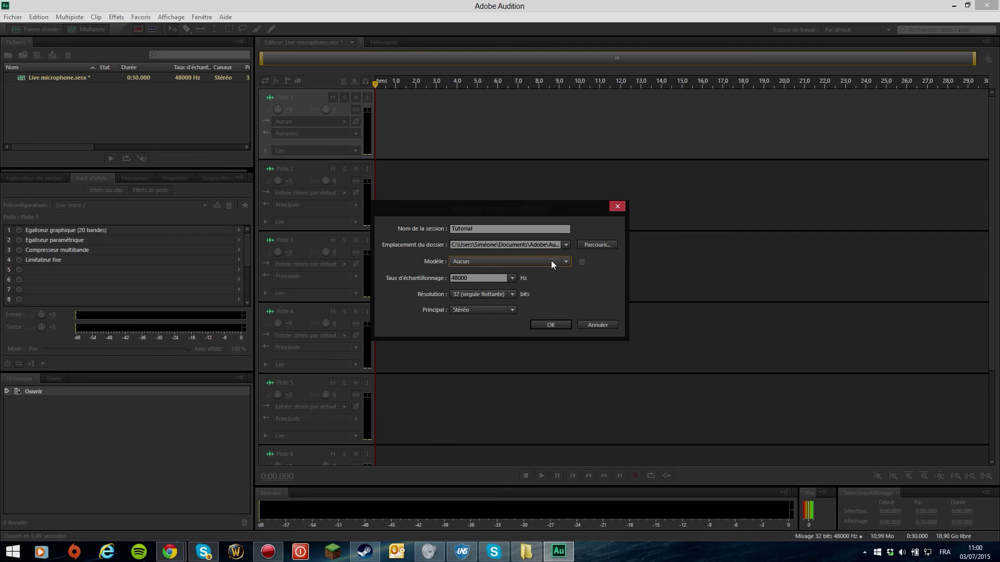
pyautogui.click(467, 264)
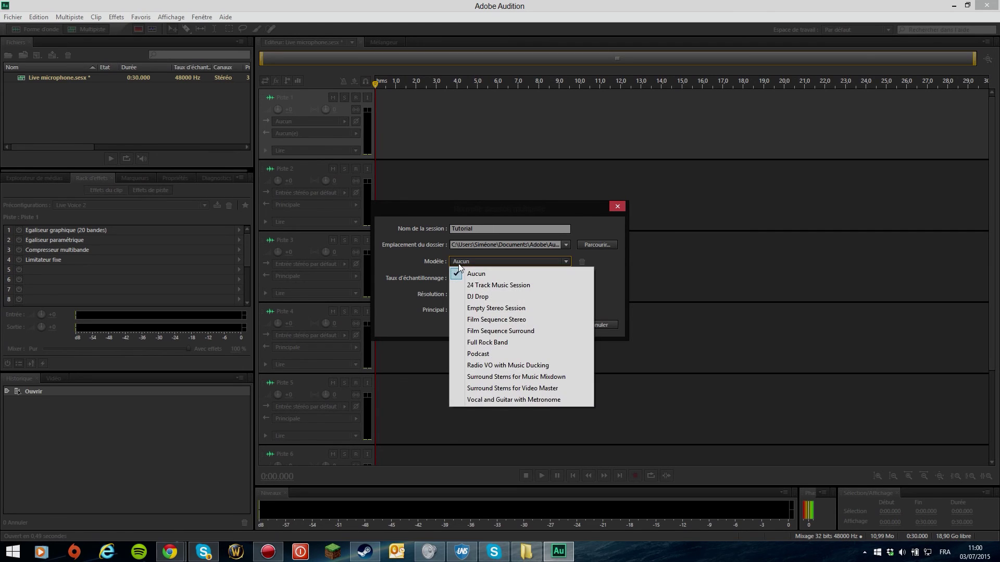
pyautogui.click(502, 263)
pyautogui.click(512, 278)
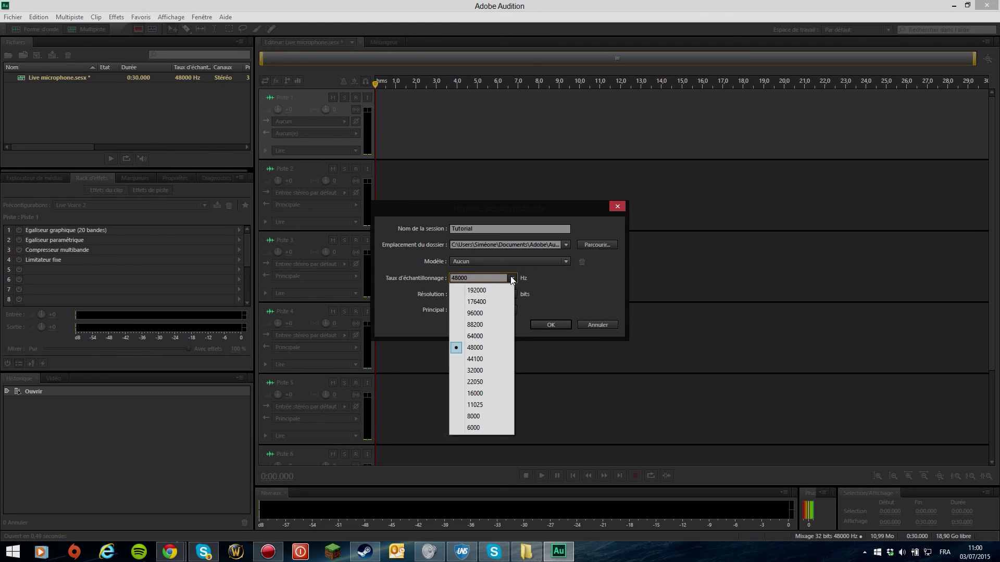
pyautogui.click(512, 278)
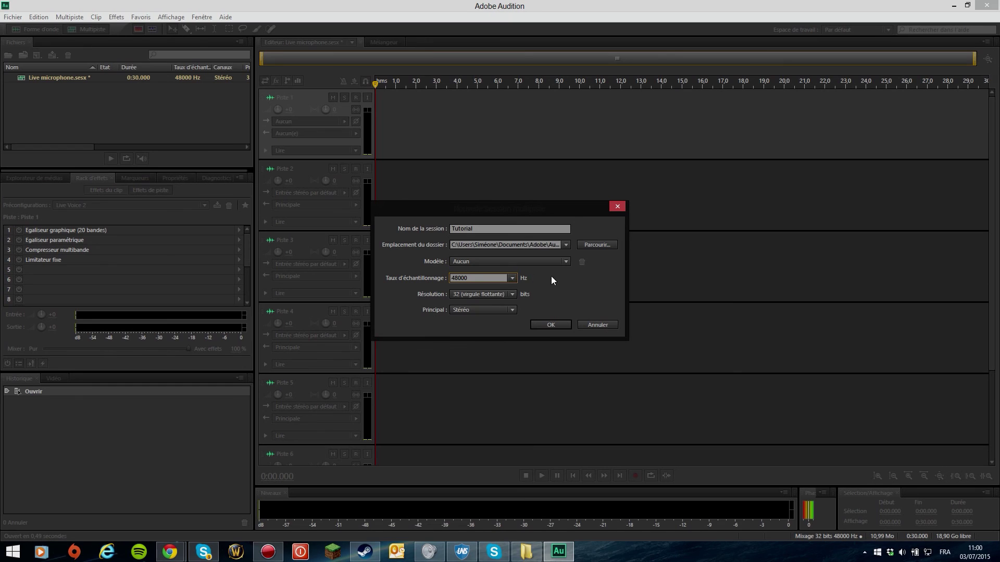
pyautogui.click(515, 278)
pyautogui.click(515, 279)
pyautogui.click(562, 325)
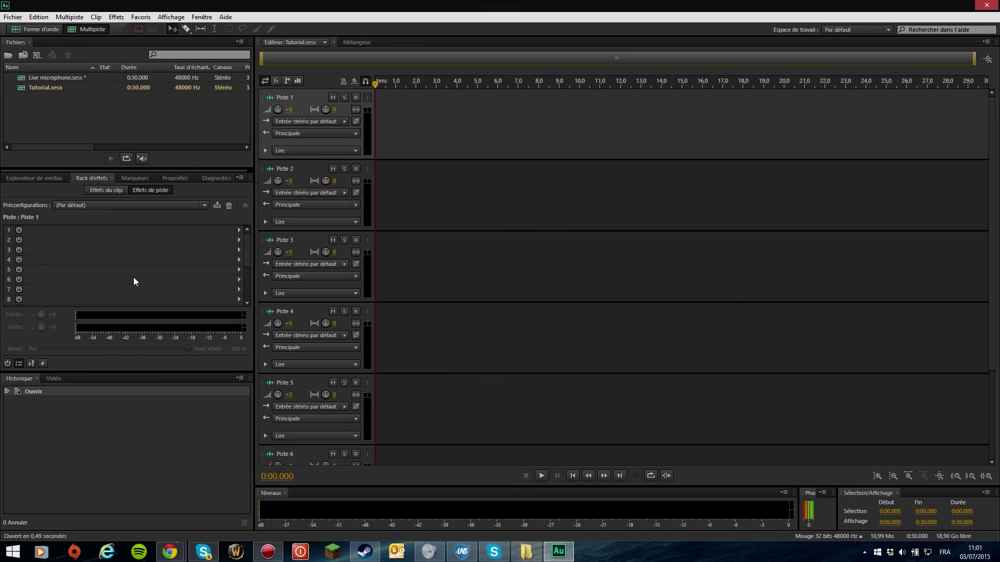
# Move the playhead near the session start and open Piste 1's 'Entrée stéréo par défaut' input menu
pyautogui.click(112, 256)
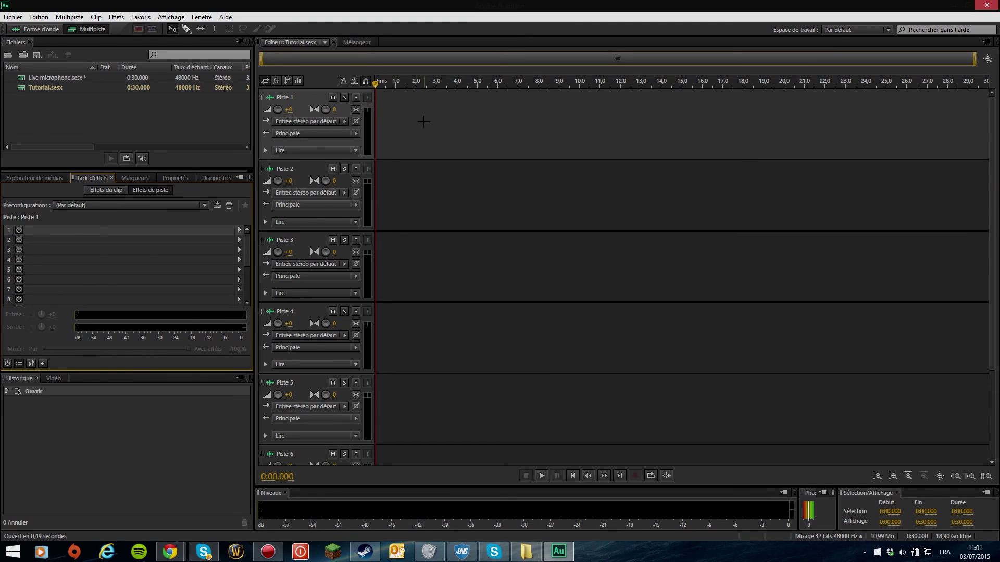
pyautogui.moveTo(459, 81); pyautogui.dragTo(371, 86)
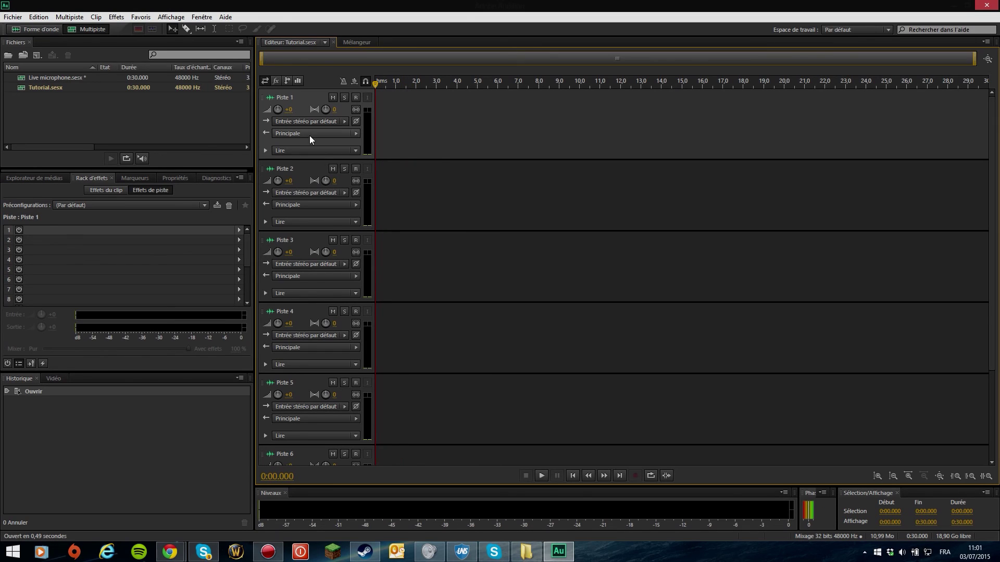
pyautogui.click(316, 121)
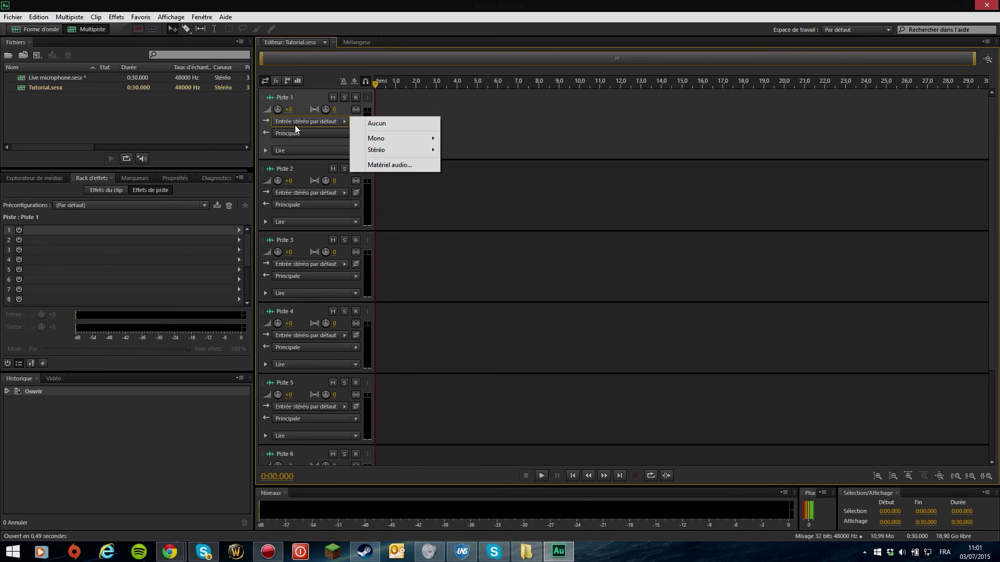
pyautogui.click(295, 125)
pyautogui.click(294, 125)
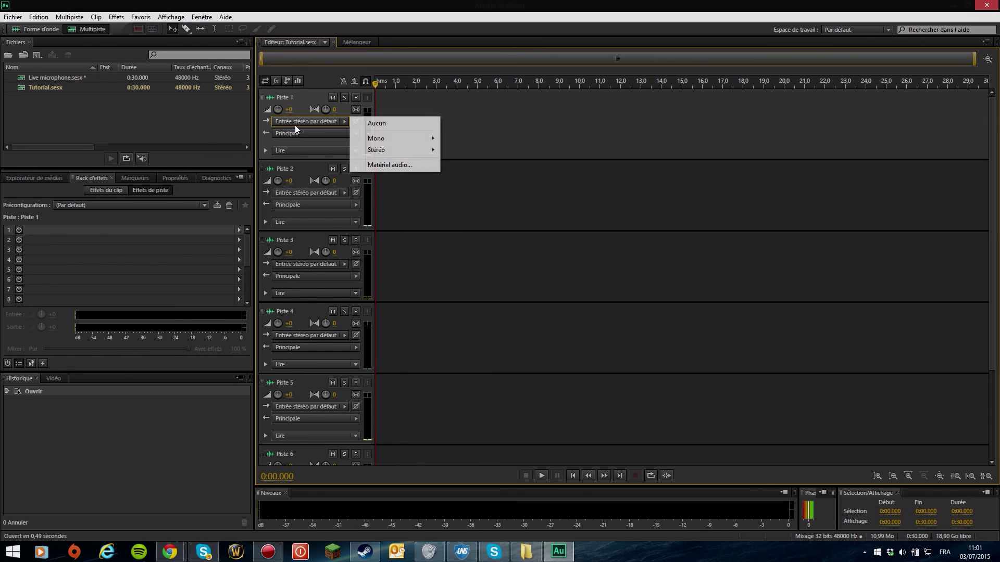
# Open Matériel audio preferences and confirm Microphone (Samson C03U) is the default input
pyautogui.click(412, 166)
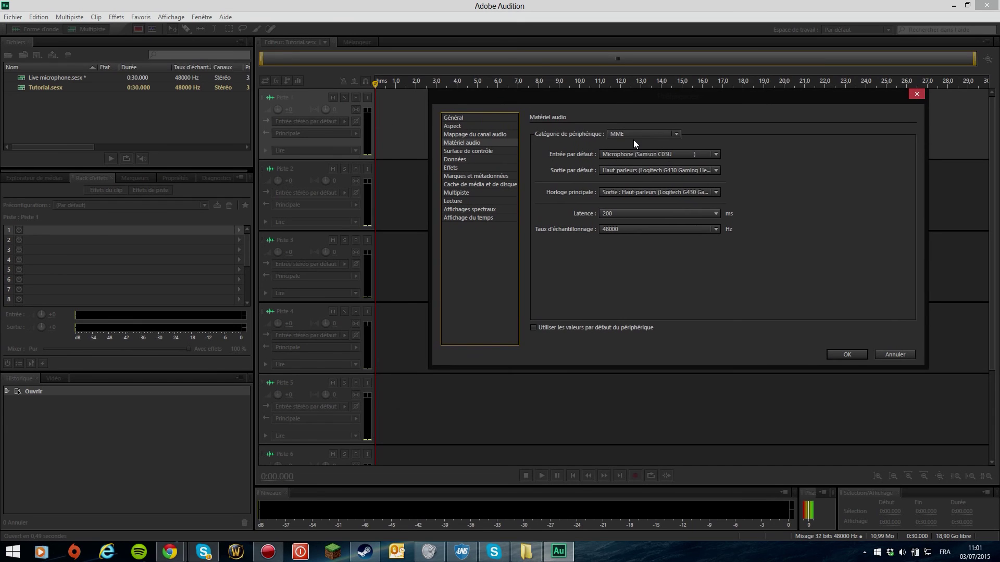
pyautogui.click(714, 155)
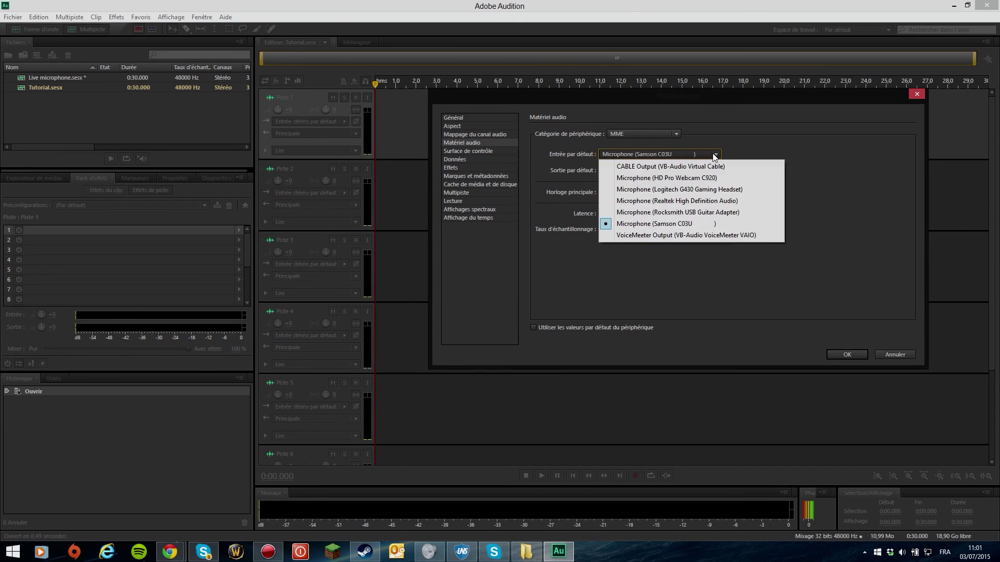
pyautogui.click(714, 155)
pyautogui.click(715, 155)
pyautogui.click(714, 155)
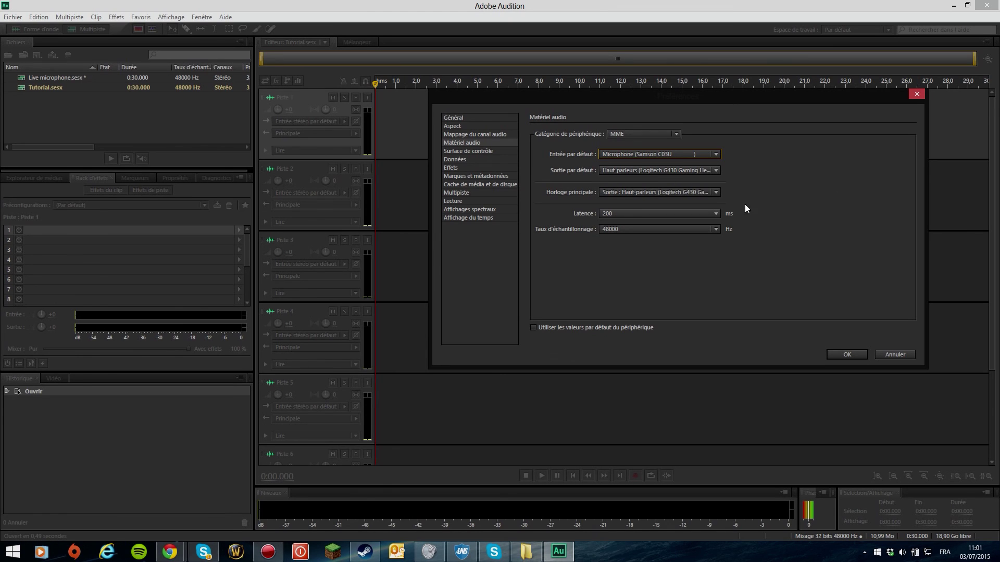
# Close the preferences and set Piste 1's input to Stéréo > [01S] Microphone (Samson)
pyautogui.click(835, 358)
pyautogui.click(320, 120)
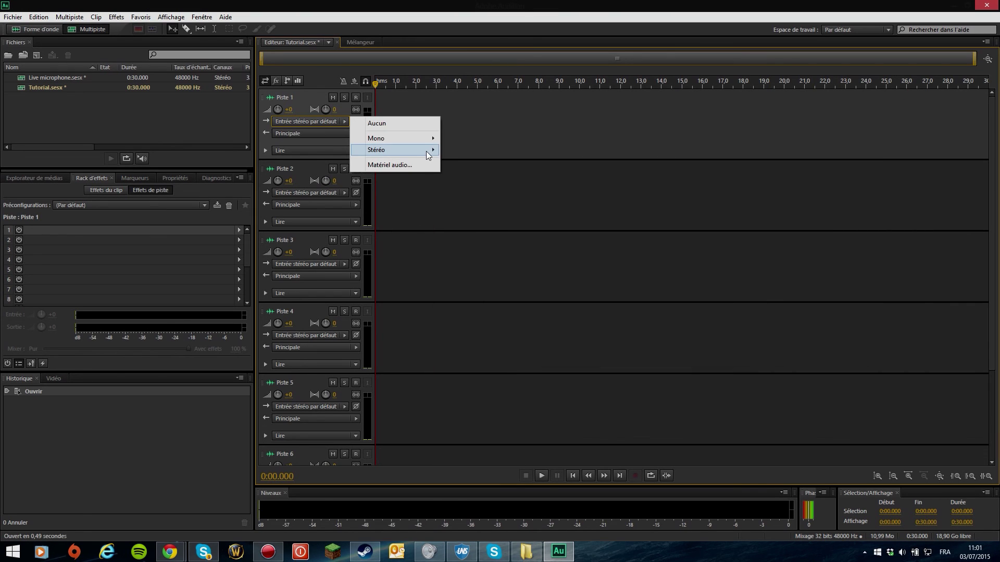
pyautogui.moveTo(426, 151)
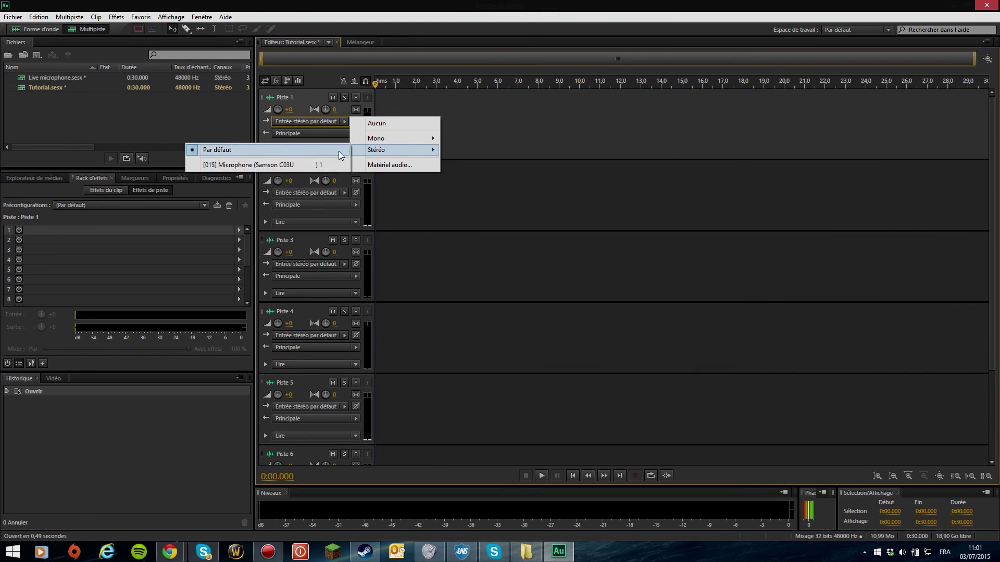
pyautogui.click(278, 165)
# Send Piste 1's output to the Logitech Haut-parleurs, arm it for recording and enable input monitoring
pyautogui.click(313, 133)
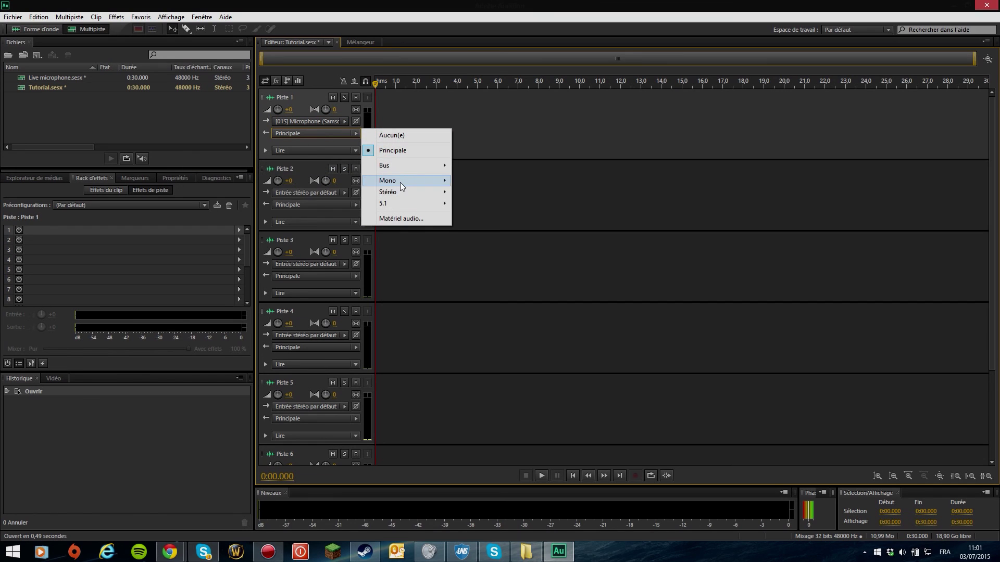
pyautogui.moveTo(395, 194)
pyautogui.click(326, 205)
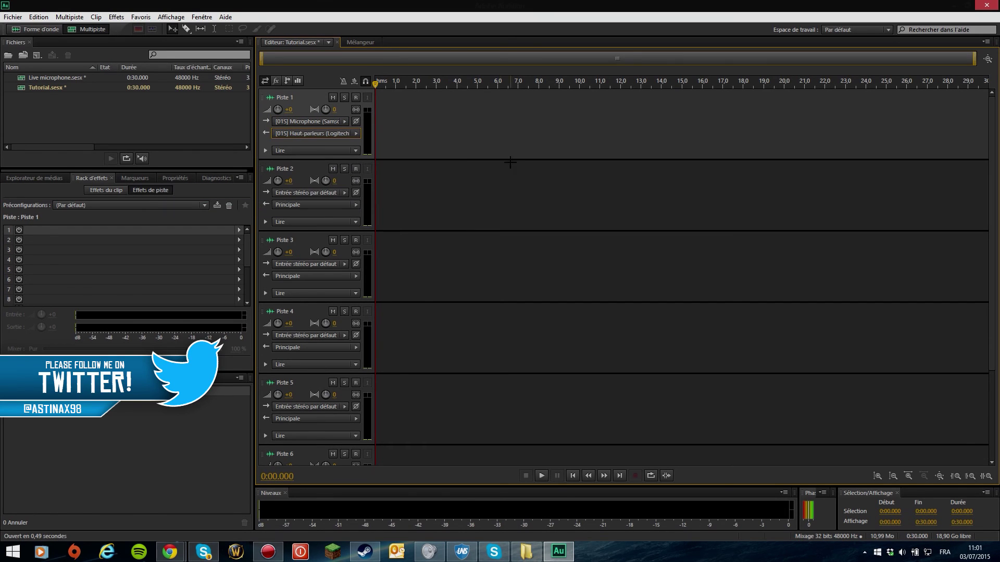
pyautogui.click(357, 99)
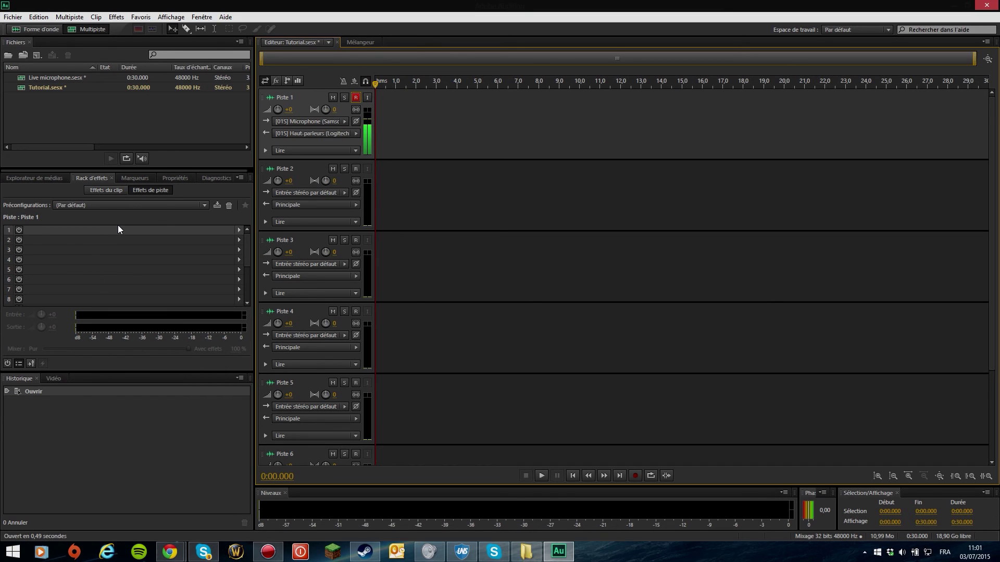
pyautogui.click(366, 98)
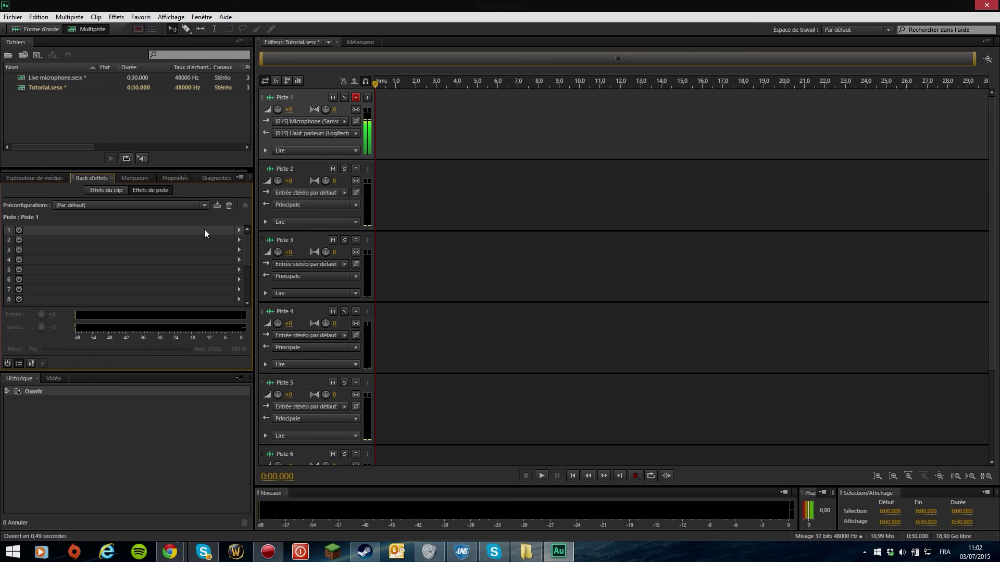
# Load the Live Voice 2 preset into Piste 1's Rack d'effets, then bypass the whole rack
pyautogui.click(191, 205)
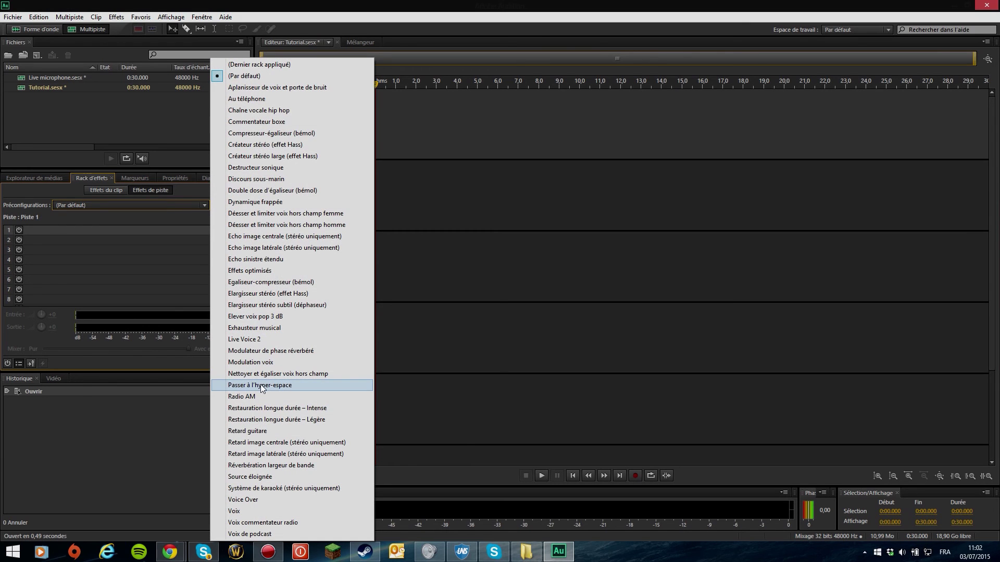
pyautogui.click(258, 338)
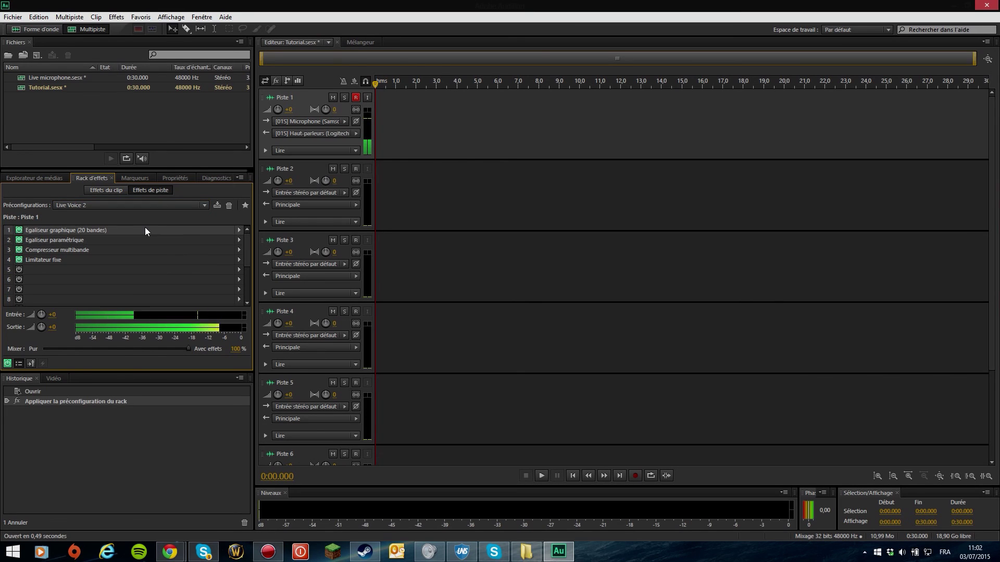
pyautogui.click(8, 363)
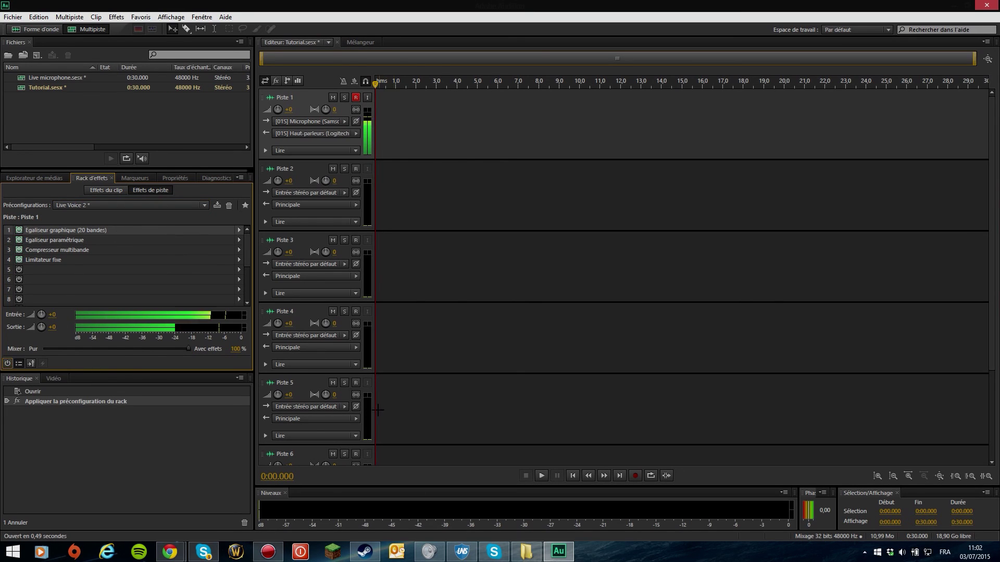
pyautogui.click(635, 476)
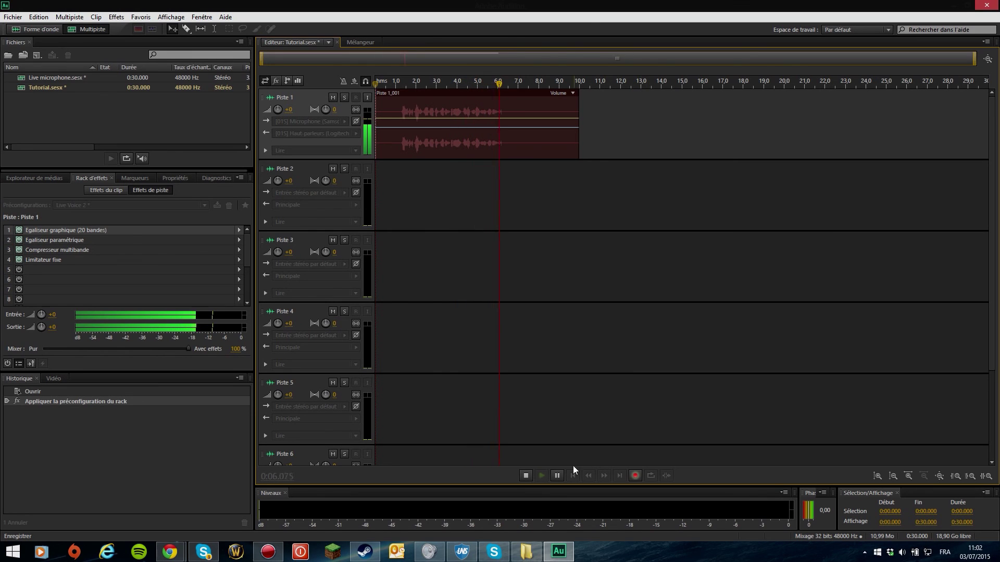
pyautogui.click(525, 476)
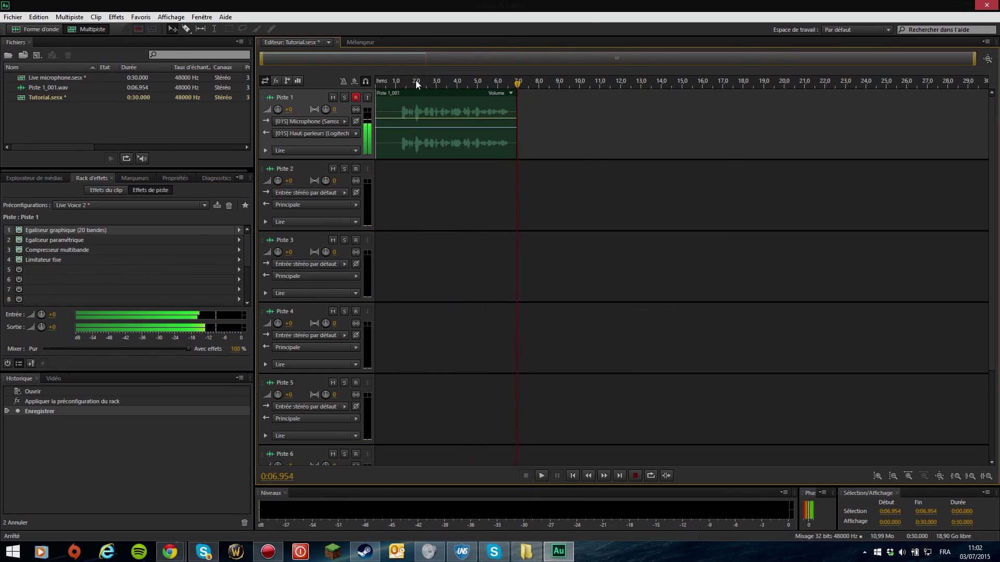
pyautogui.moveTo(416, 80)
pyautogui.mouseDown()
pyautogui.moveTo(379, 82)
pyautogui.moveTo(398, 82)
pyautogui.mouseUp()
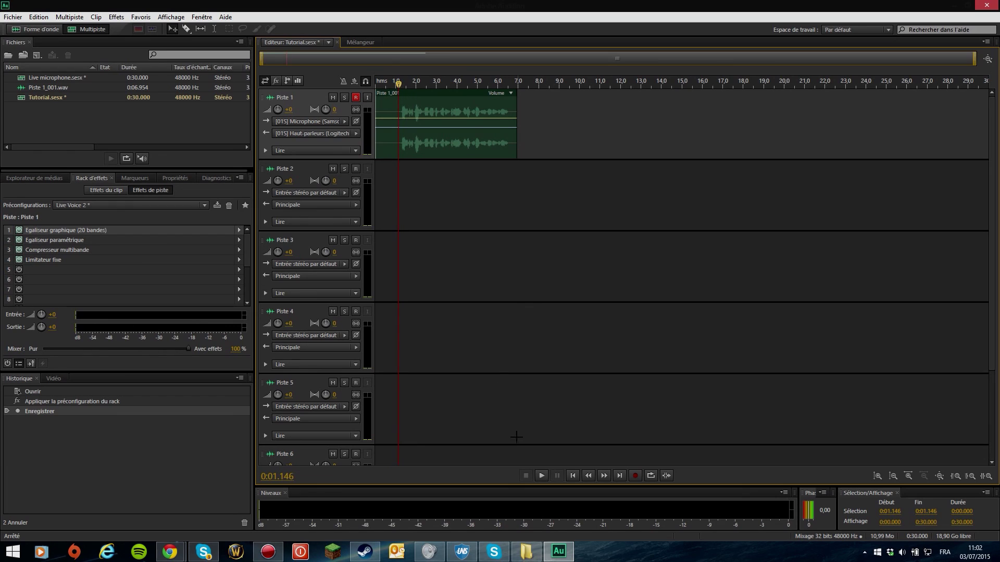
pyautogui.press('space')
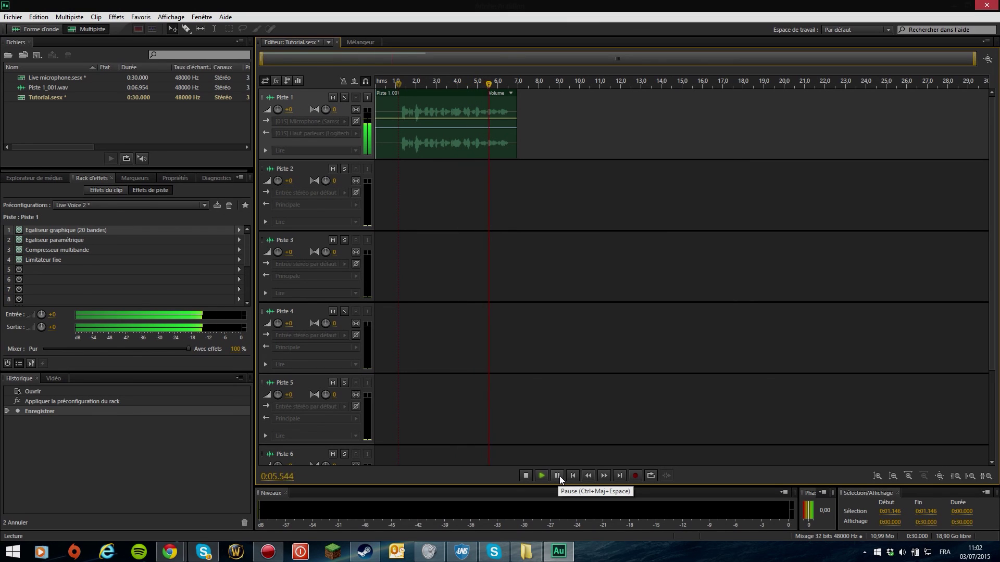
pyautogui.click(558, 476)
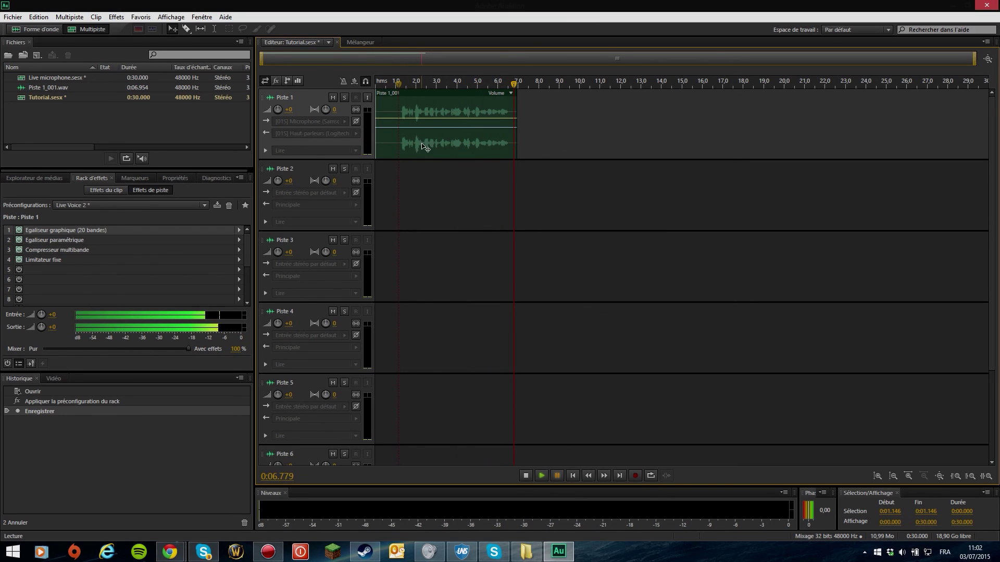
pyautogui.click(393, 81)
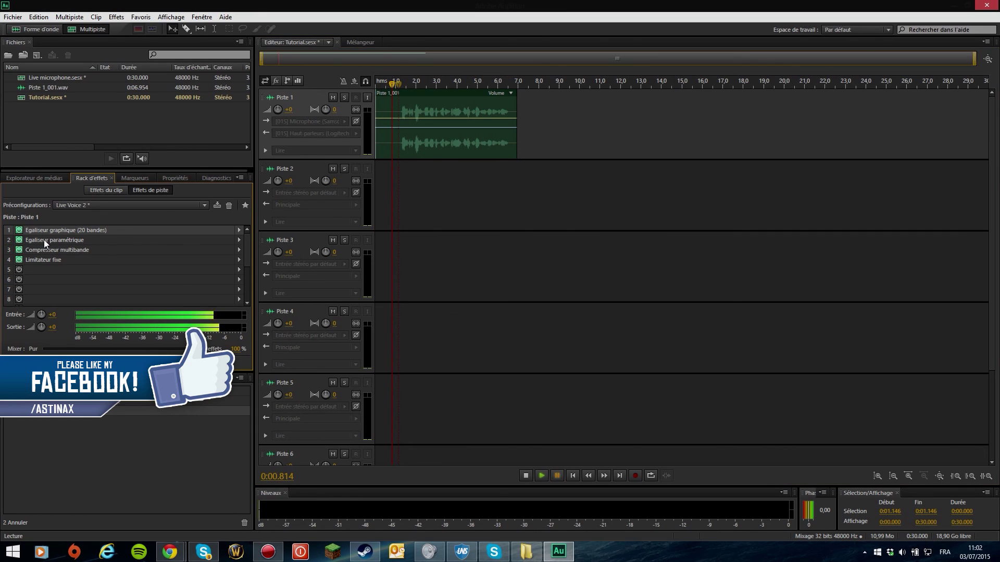
pyautogui.click(46, 259)
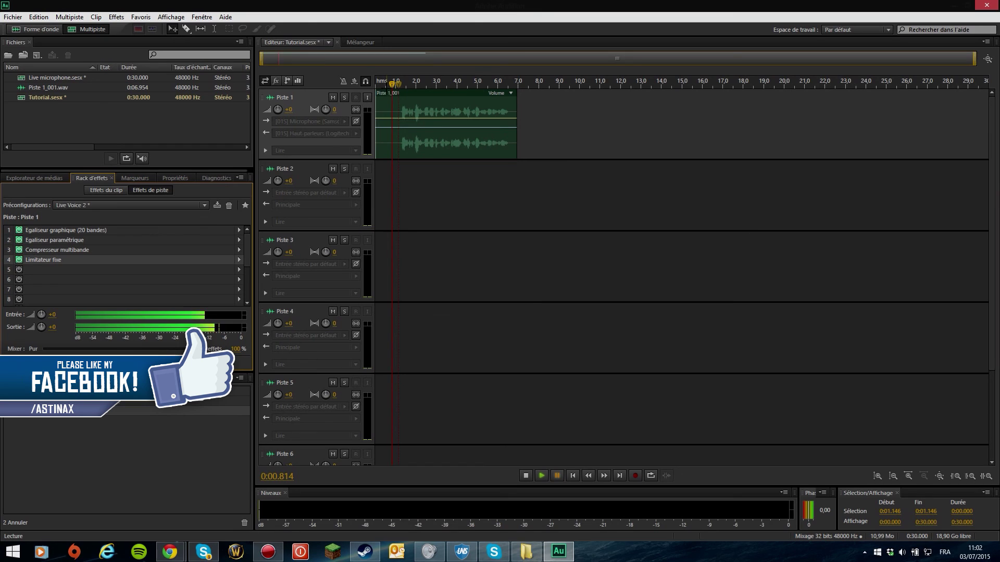
pyautogui.moveTo(396, 83); pyautogui.dragTo(399, 83)
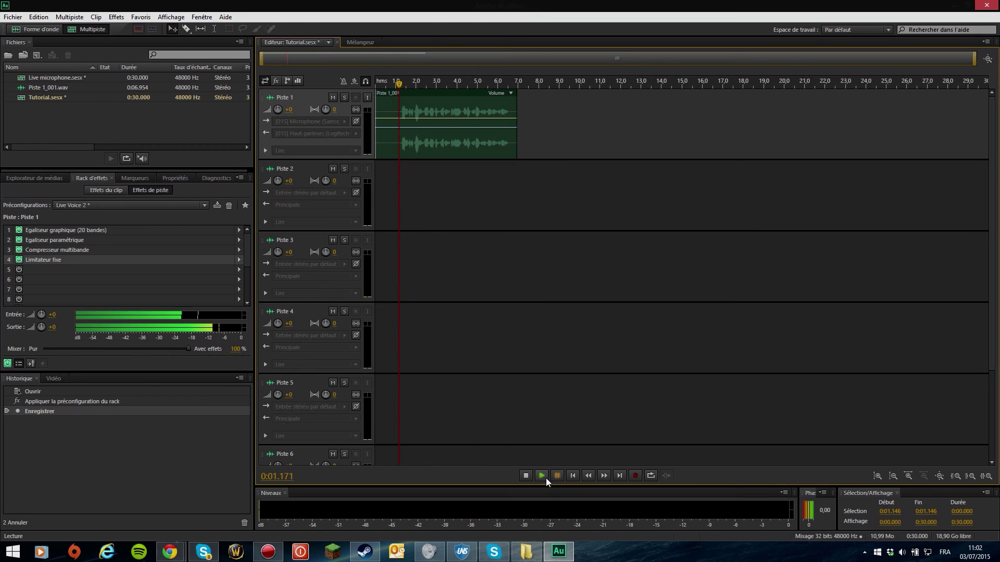
pyautogui.click(545, 477)
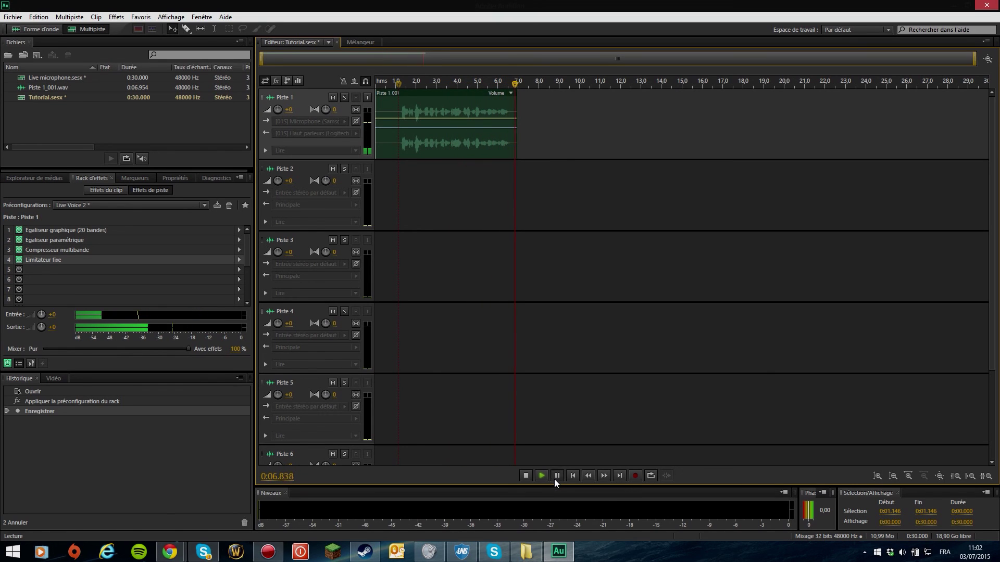
pyautogui.click(556, 475)
pyautogui.click(397, 82)
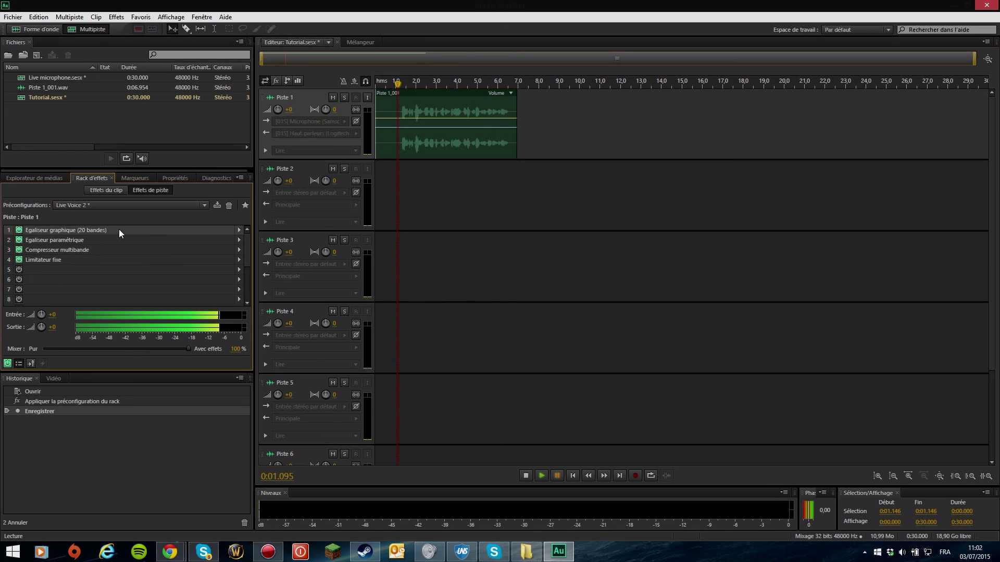
pyautogui.click(240, 231)
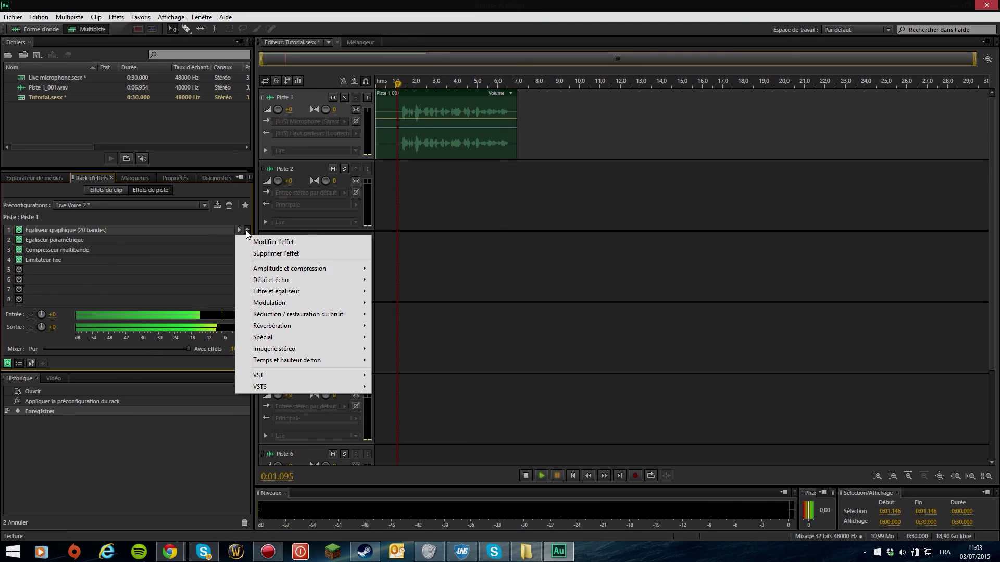
pyautogui.moveTo(291, 270)
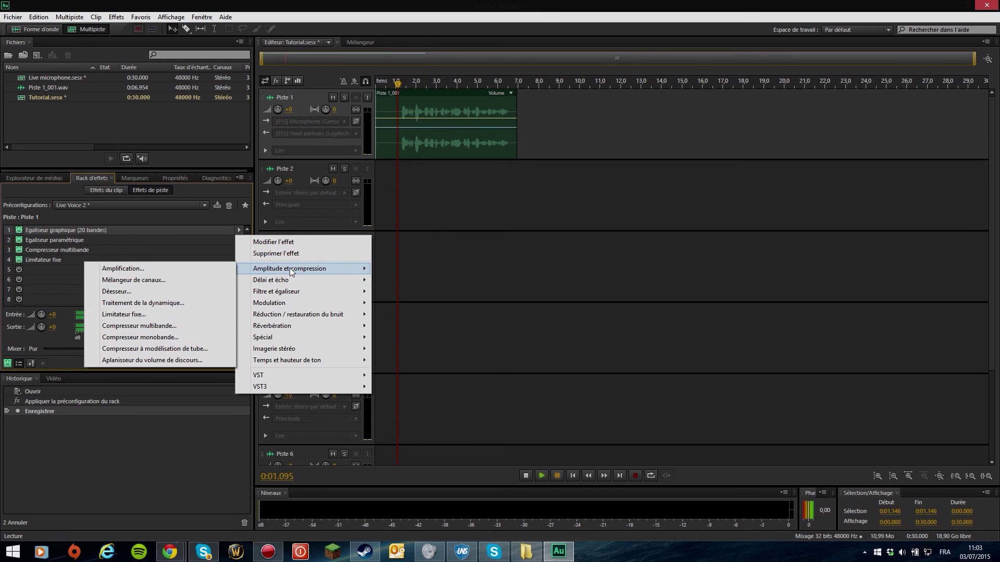
pyautogui.moveTo(313, 293)
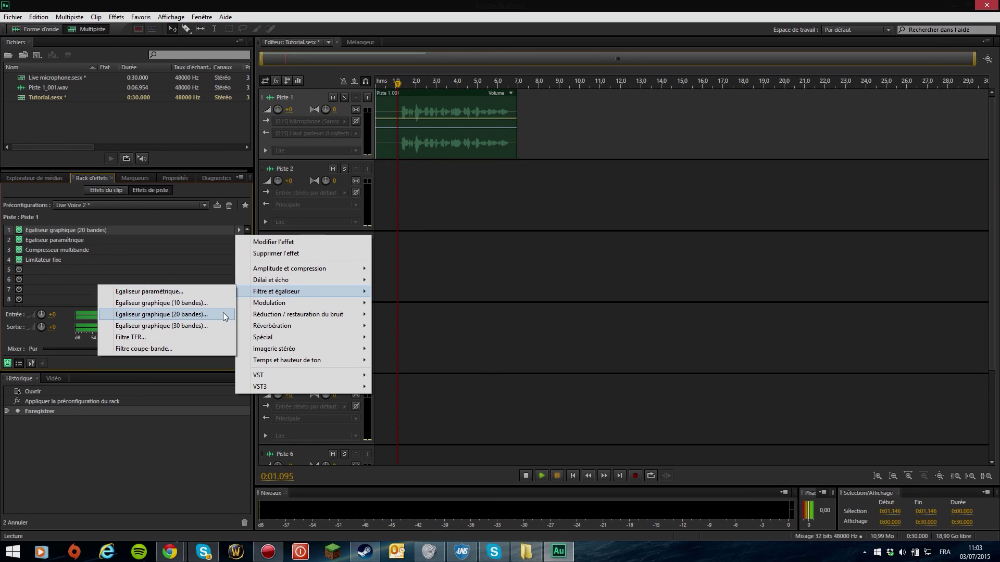
pyautogui.click(183, 229)
pyautogui.doubleClick(177, 232)
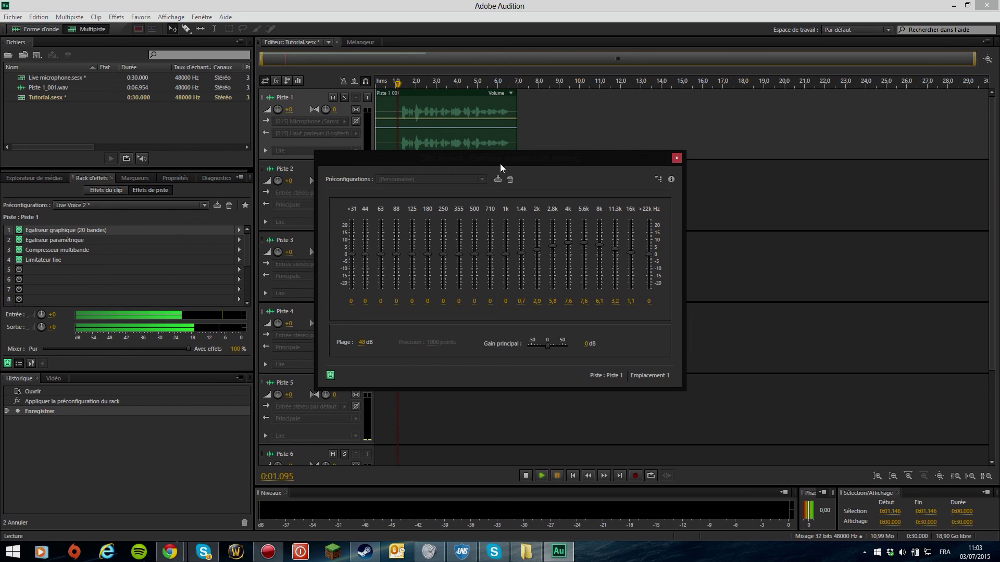
pyautogui.moveTo(577, 160); pyautogui.dragTo(356, 226)
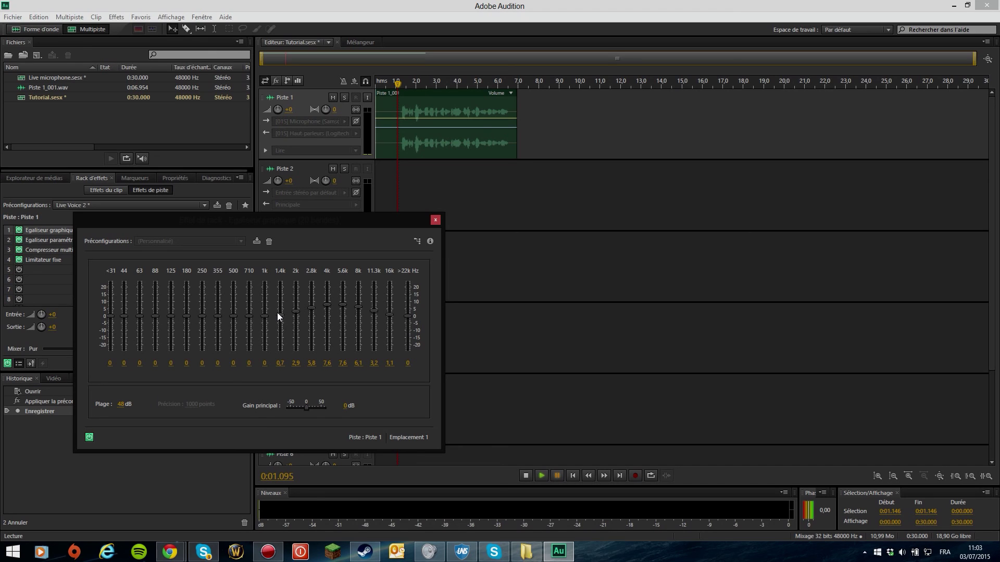
pyautogui.click(435, 221)
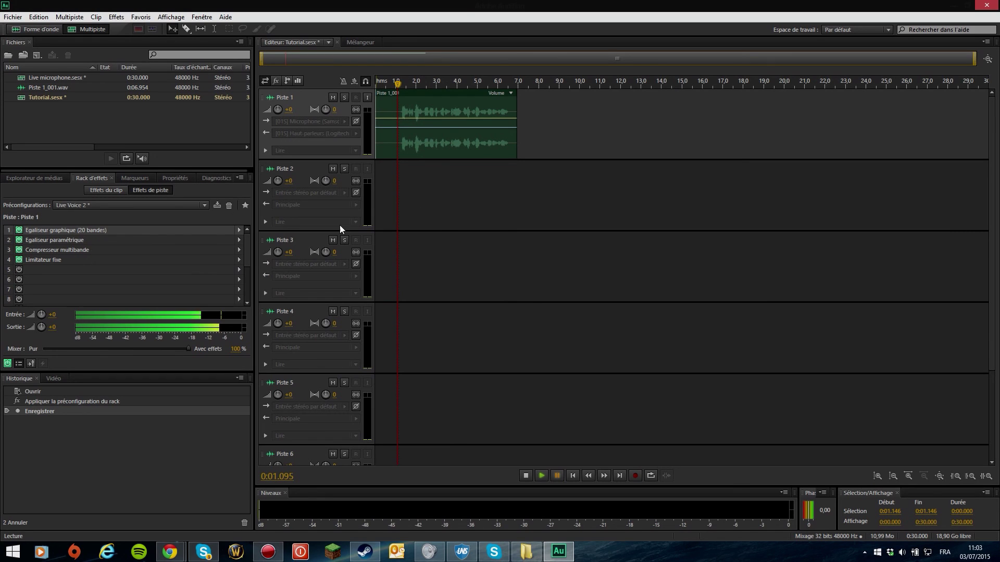
pyautogui.doubleClick(110, 241)
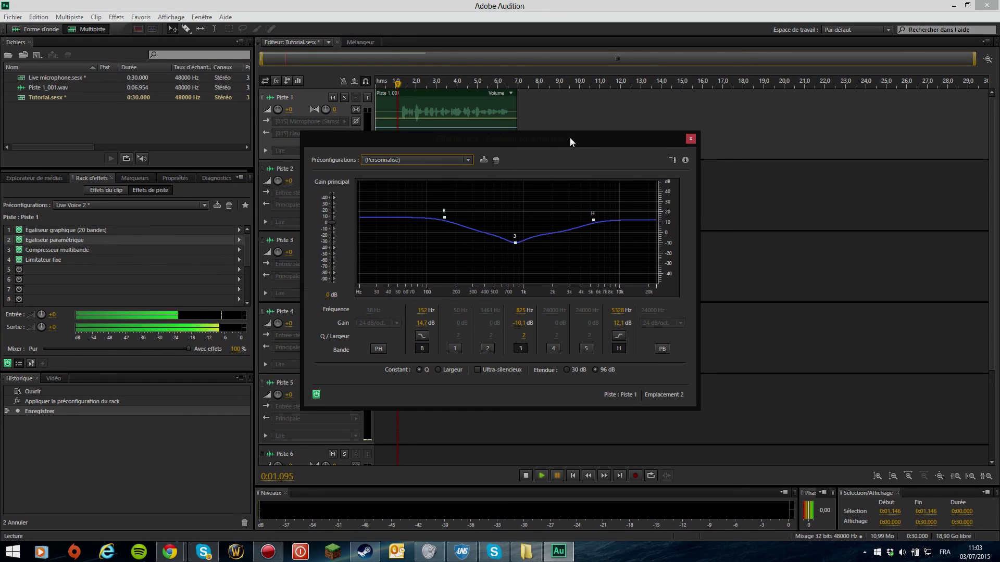
pyautogui.moveTo(570, 138); pyautogui.dragTo(304, 245)
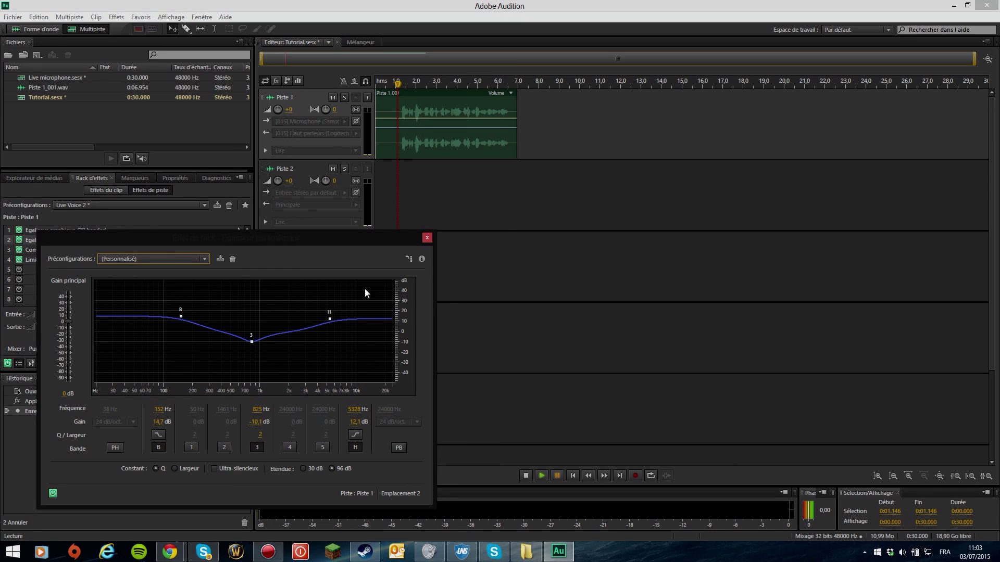
pyautogui.click(427, 238)
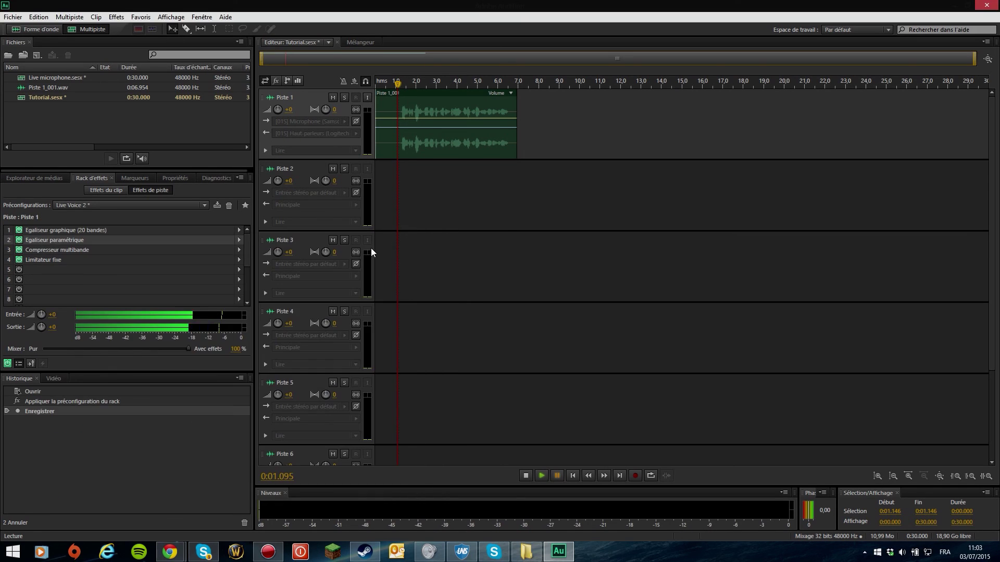
# Raise the Compresseur multibande's magenta band gain to 3.0 dB and close its window
pyautogui.doubleClick(114, 250)
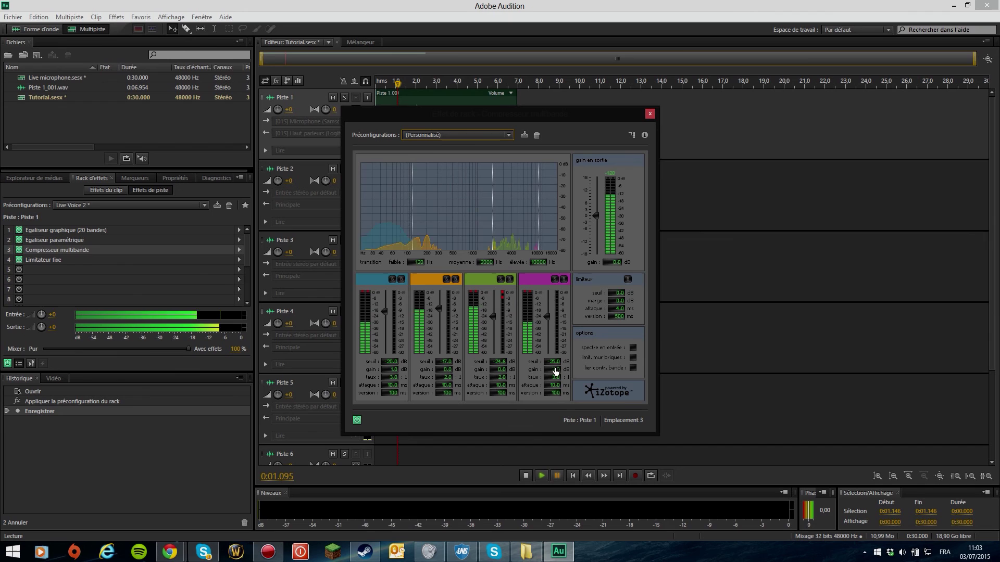
pyautogui.moveTo(555, 372); pyautogui.dragTo(621, 374)
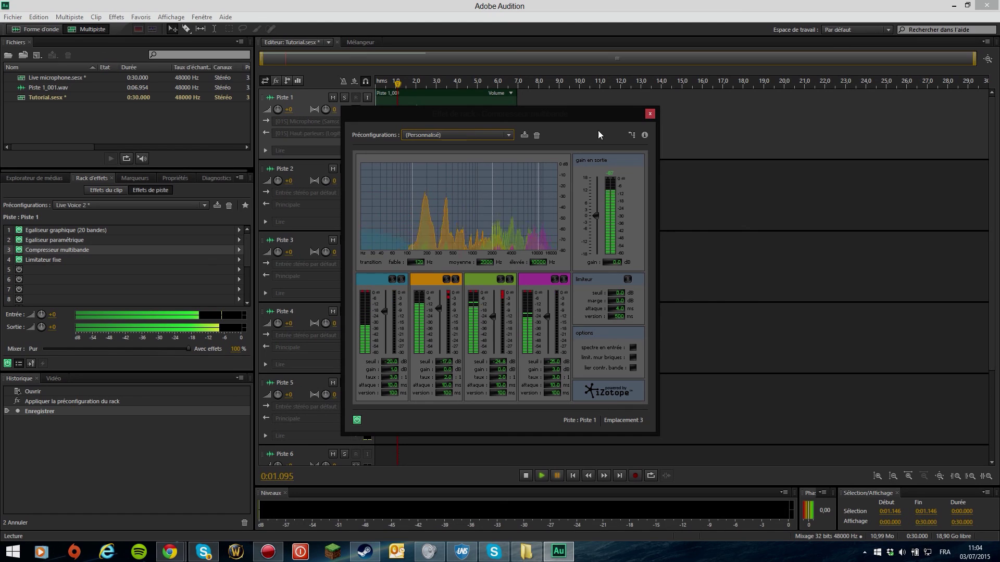
pyautogui.click(650, 114)
pyautogui.click(95, 260)
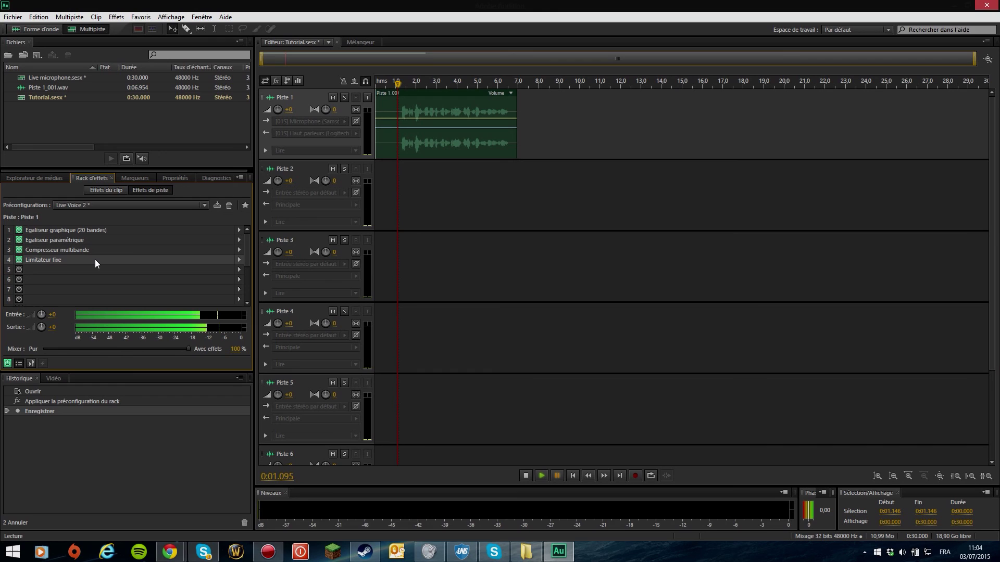
pyautogui.doubleClick(95, 259)
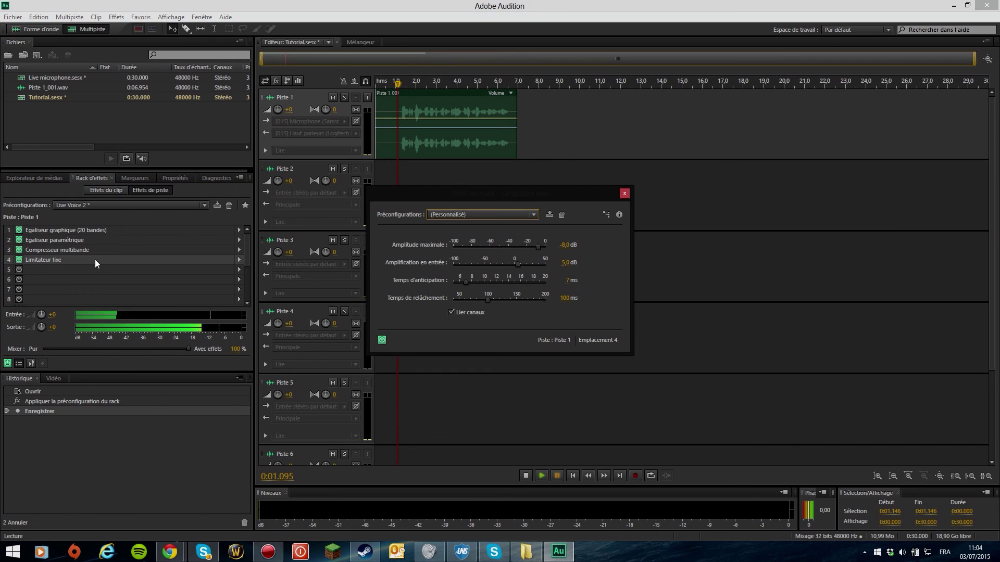
pyautogui.moveTo(511, 200); pyautogui.dragTo(408, 186)
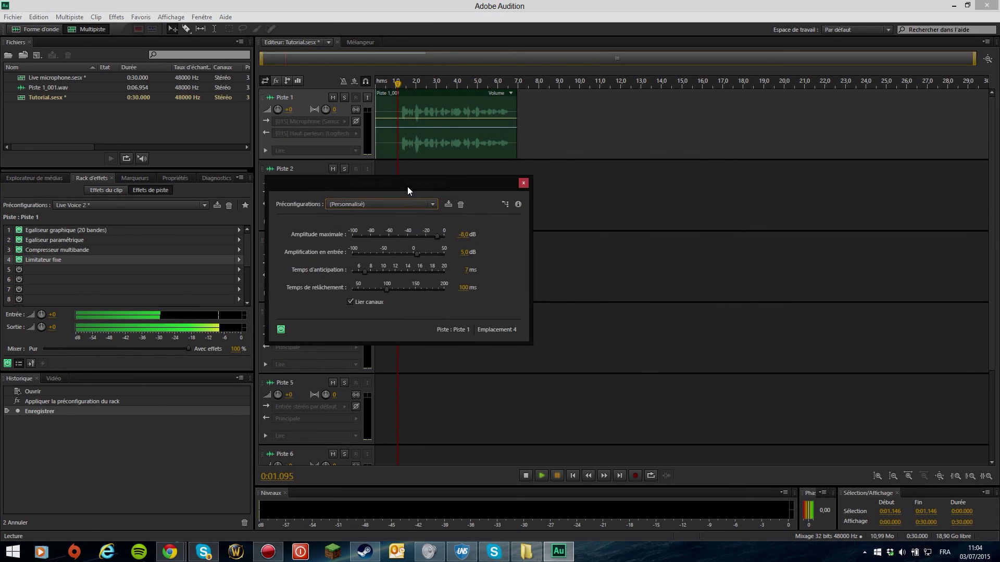
pyautogui.click(523, 184)
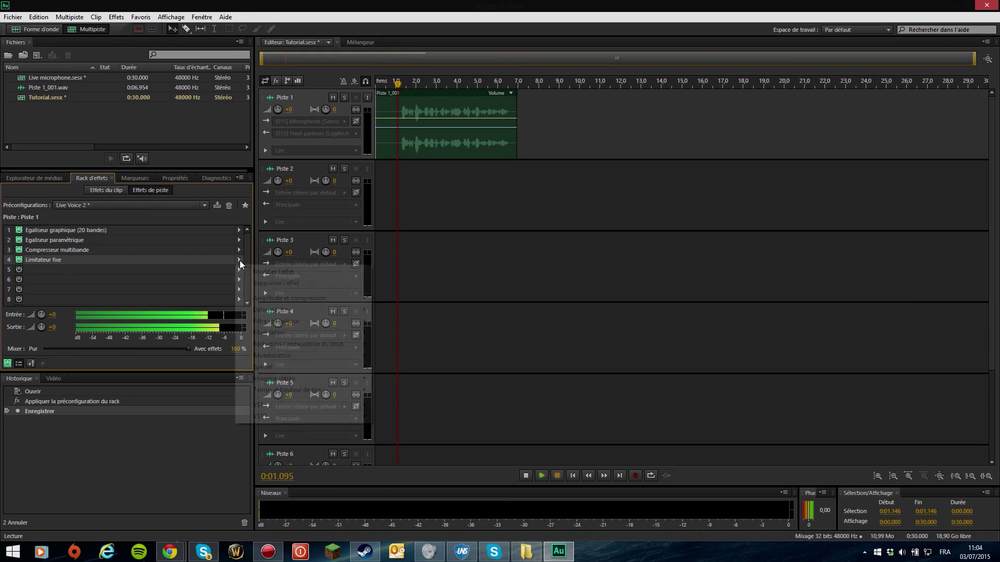
pyautogui.click(239, 259)
pyautogui.moveTo(272, 298)
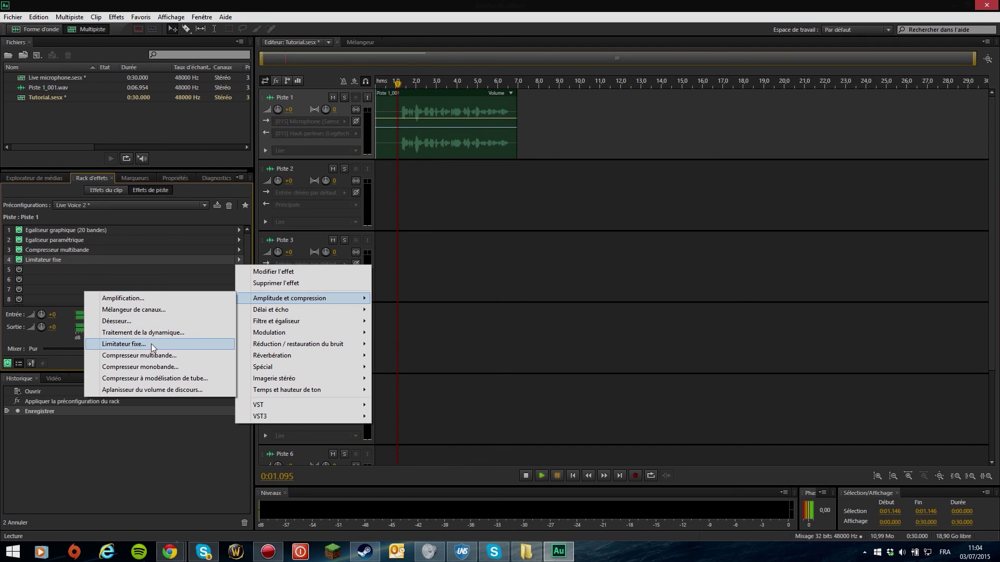
pyautogui.click(111, 266)
pyautogui.doubleClick(126, 264)
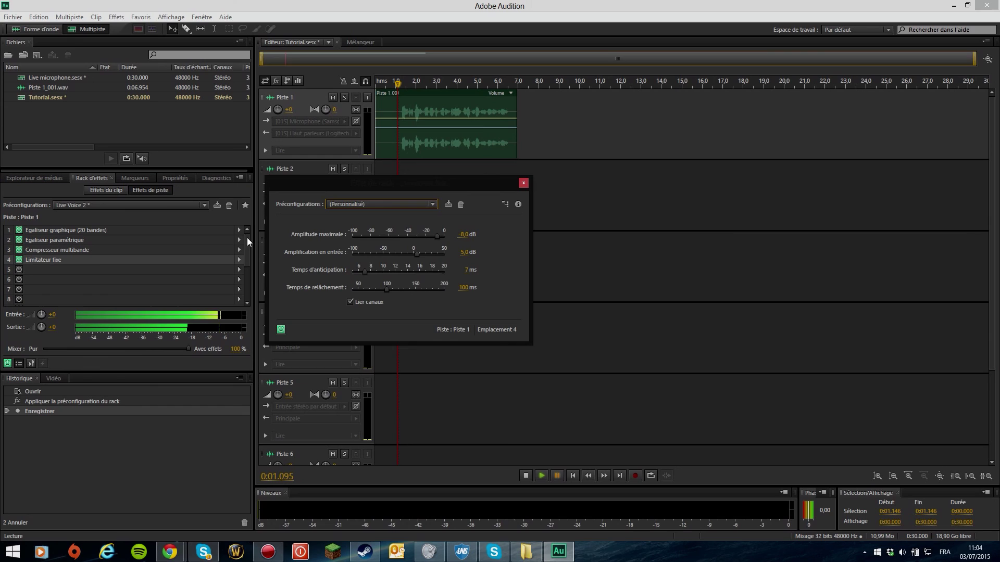
pyautogui.moveTo(458, 186); pyautogui.dragTo(290, 195)
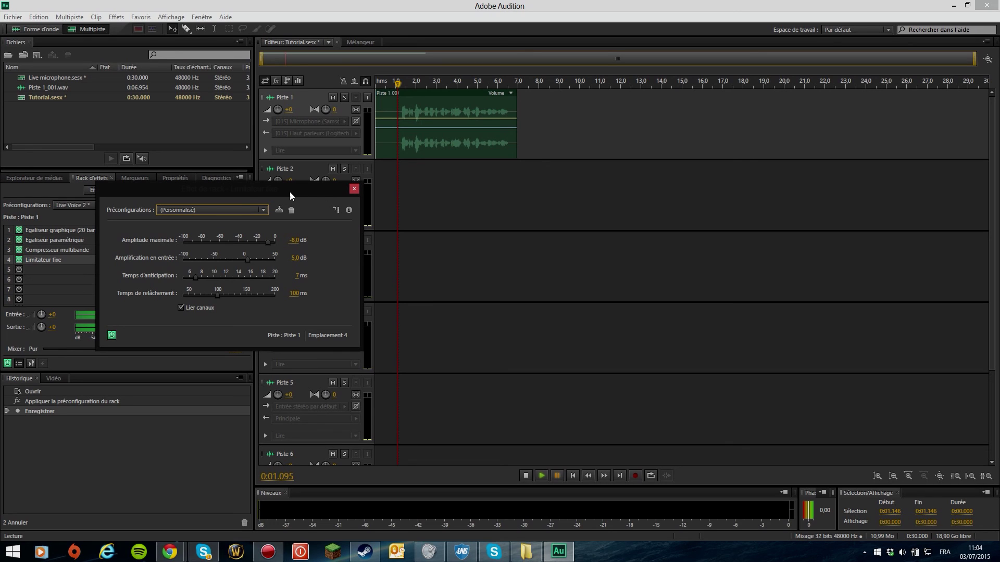
pyautogui.click(353, 190)
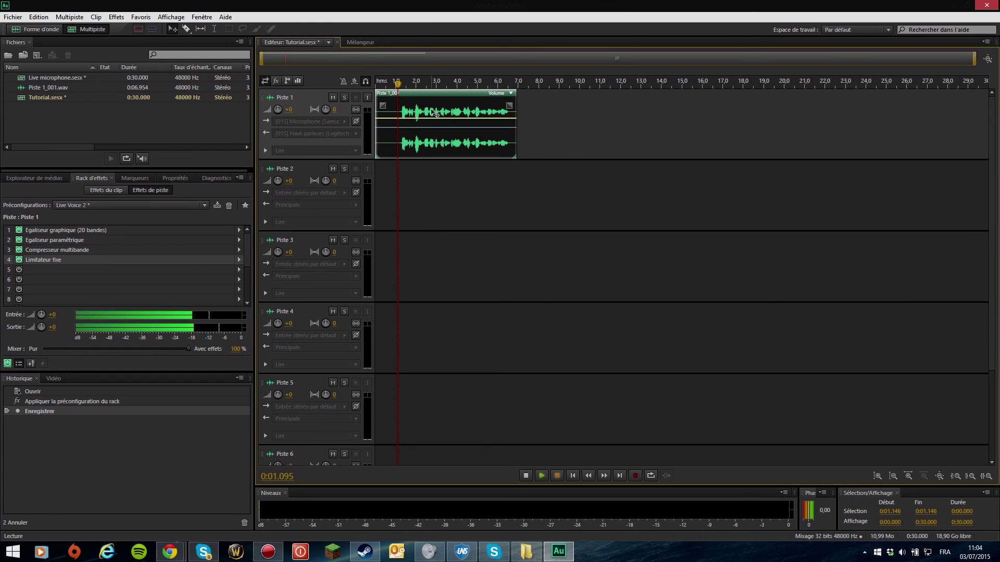
# Delete the recorded clip Piste 1_001, put the playhead near 0.56 s, and toggle track 1's record arm on and off
pyautogui.press('Delete')
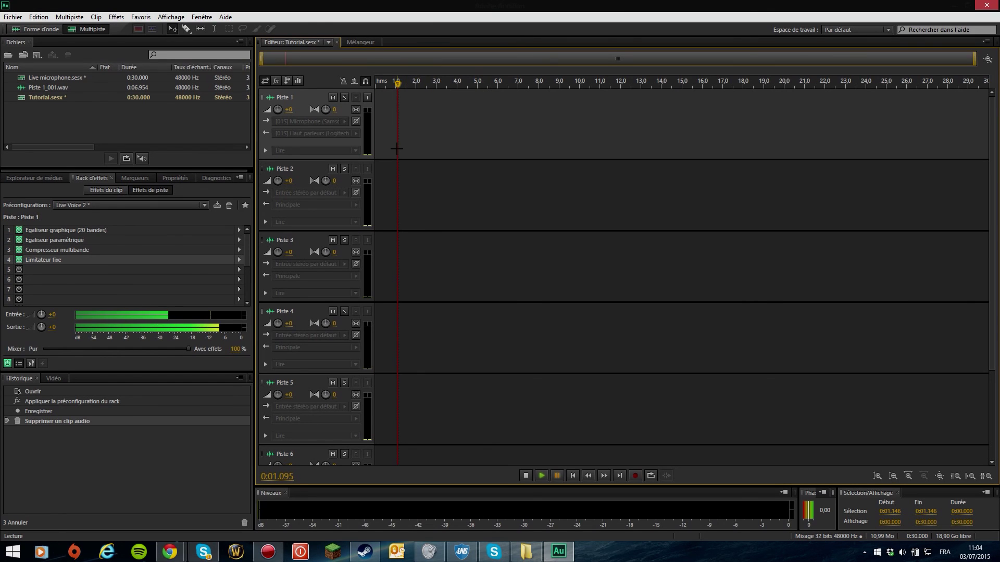
pyautogui.click(387, 85)
pyautogui.click(529, 479)
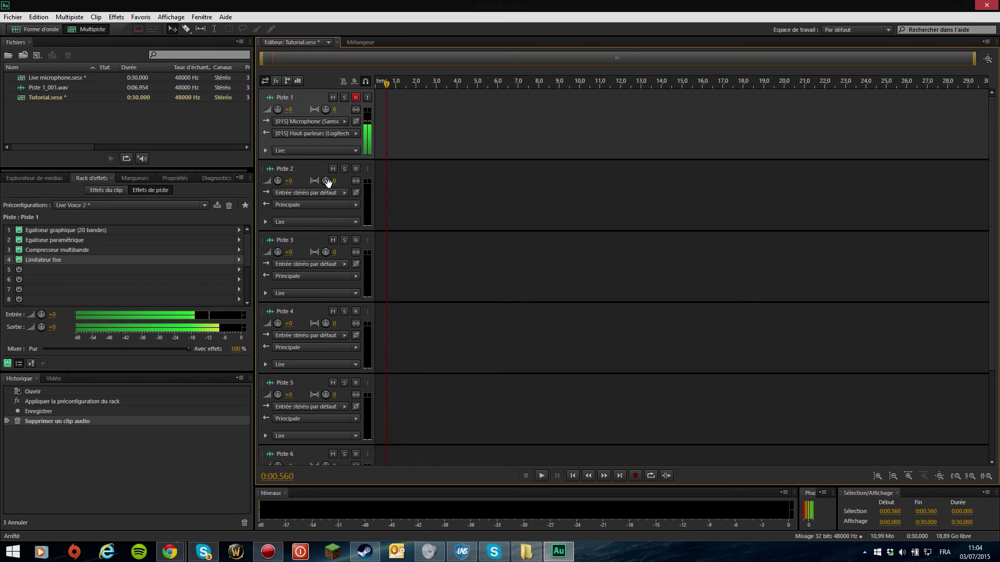
pyautogui.click(355, 98)
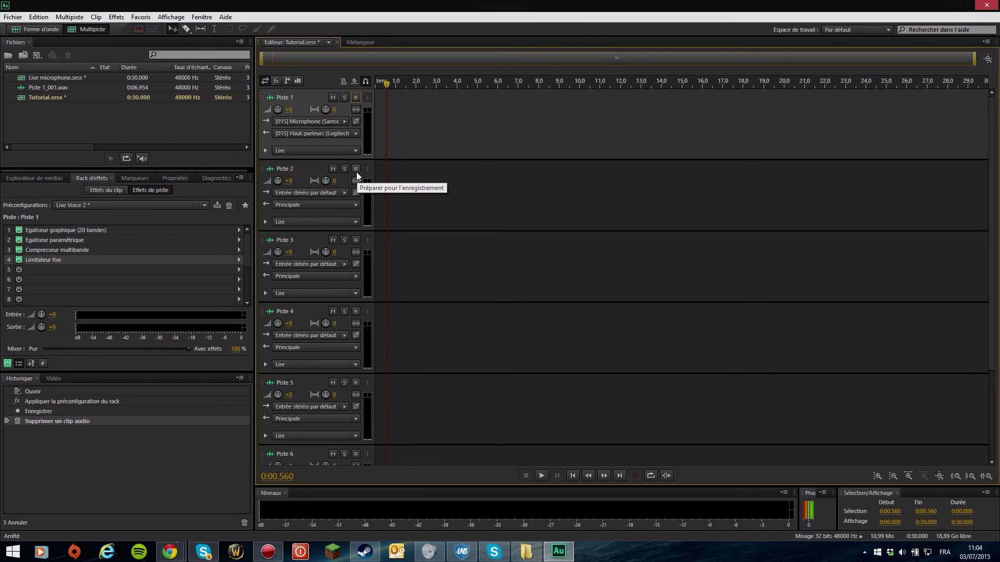
# In Matériel audio preferences, set Sortie par défaut to CABLE Input and Latence to 50 ms
pyautogui.click(321, 135)
pyautogui.click(401, 218)
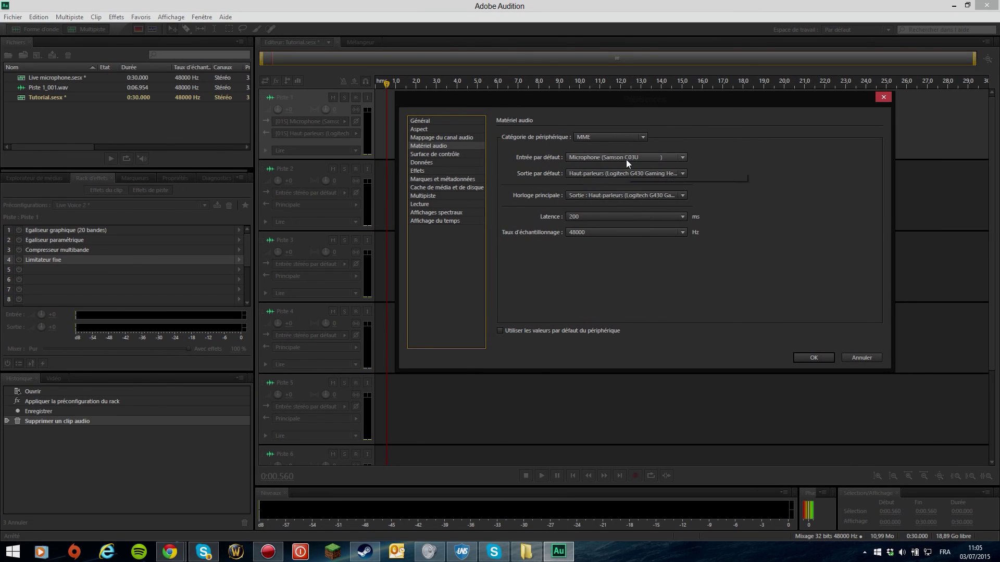
pyautogui.click(660, 173)
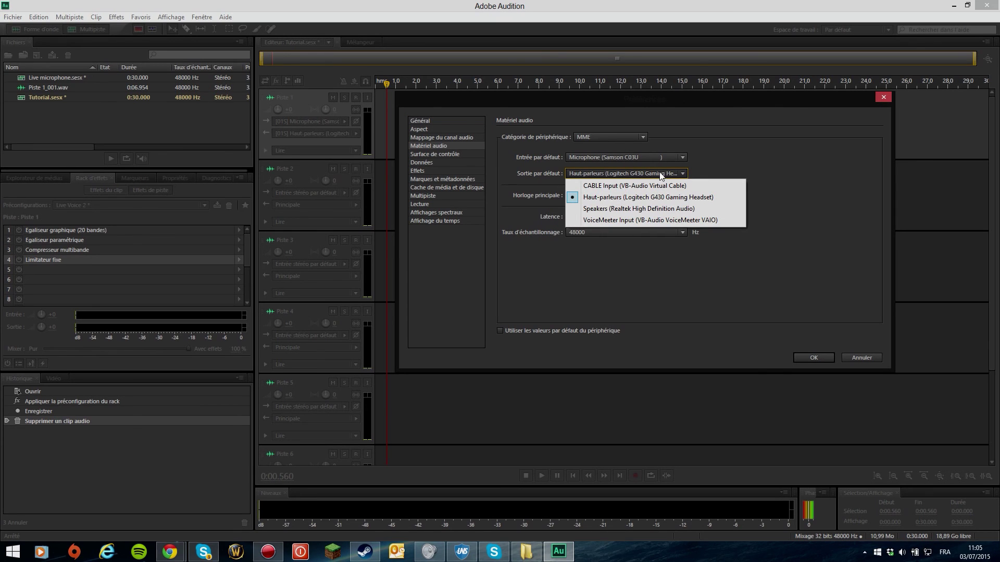
pyautogui.click(705, 186)
pyautogui.click(698, 263)
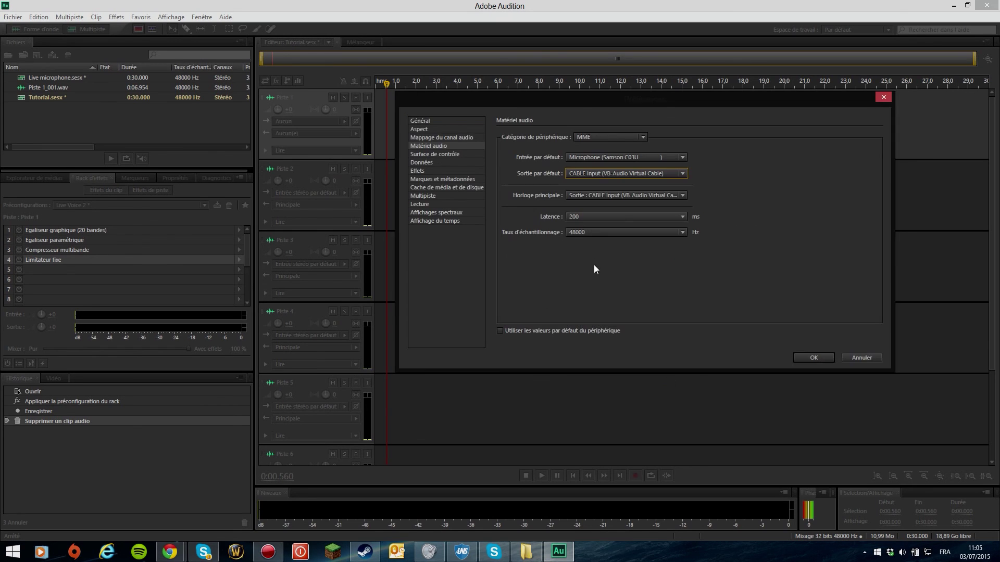
pyautogui.click(618, 216)
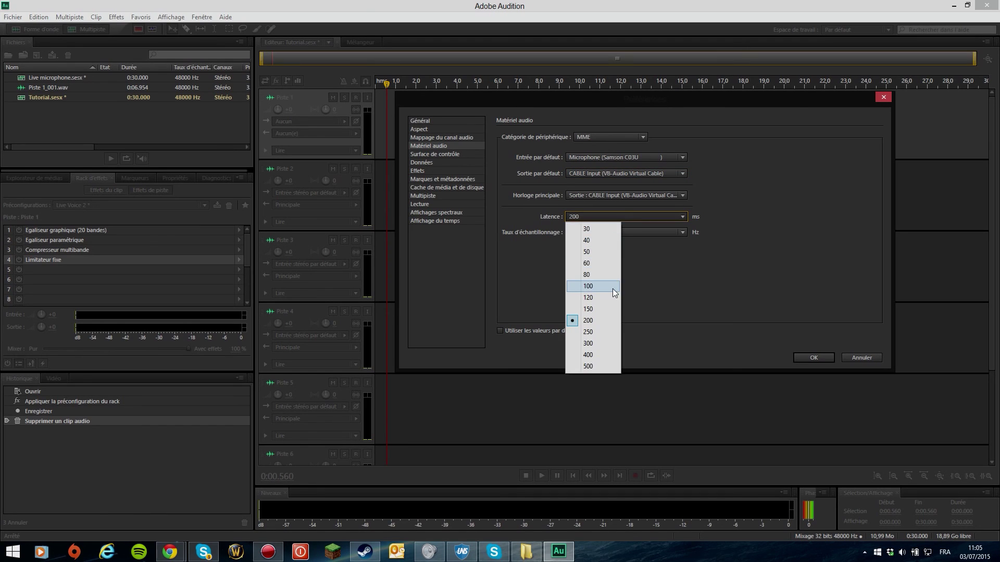
pyautogui.click(603, 253)
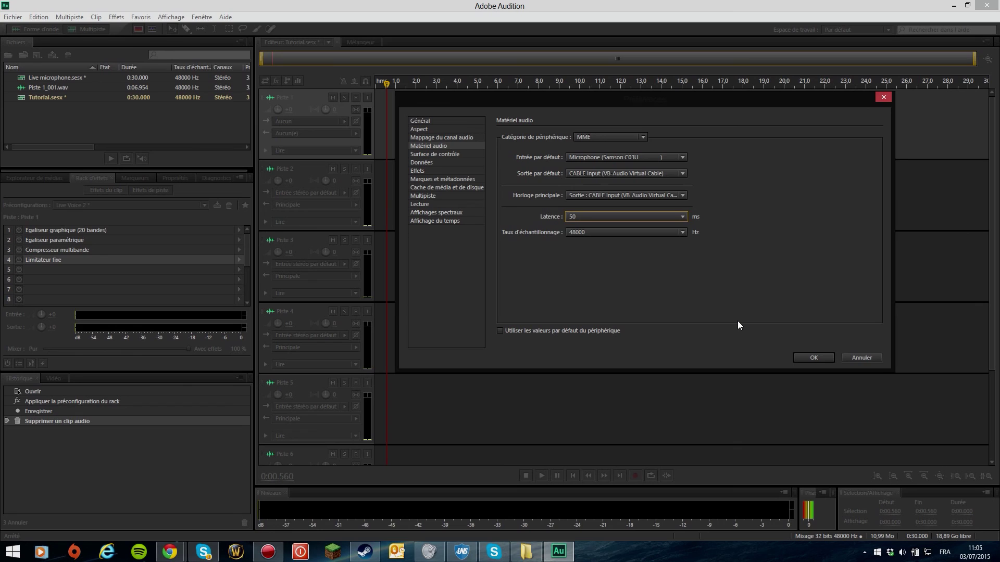
pyautogui.click(814, 358)
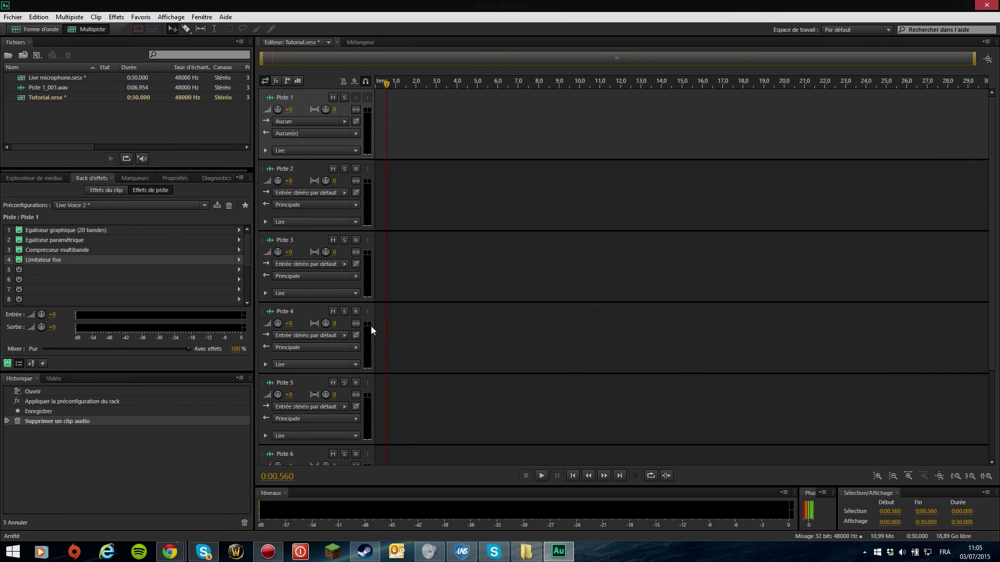
# Route Piste 1 input from Stéréo > Microphone (Samson) and output to Stéréo > CABLE Input
pyautogui.click(323, 120)
pyautogui.moveTo(389, 150)
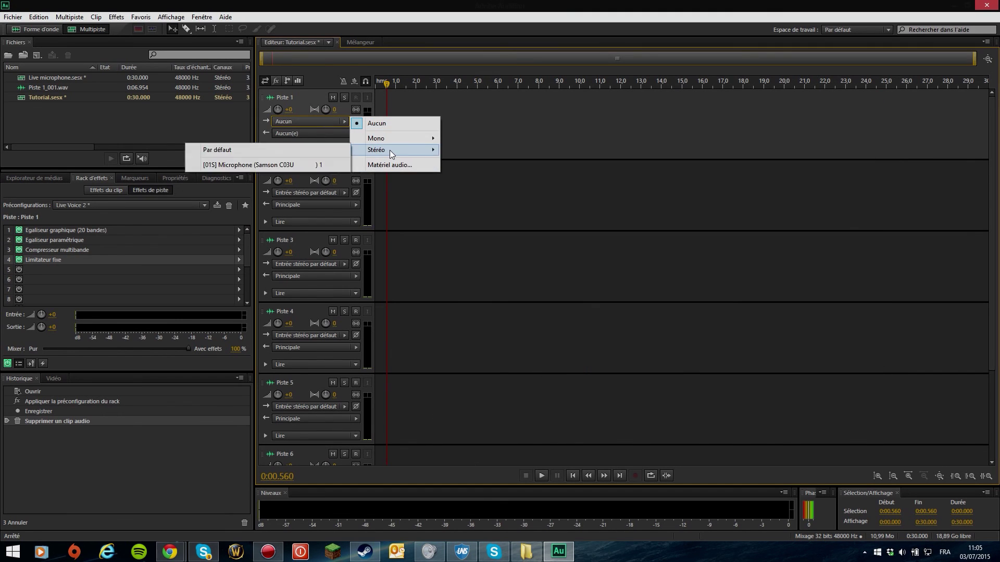
pyautogui.click(296, 161)
pyautogui.click(309, 134)
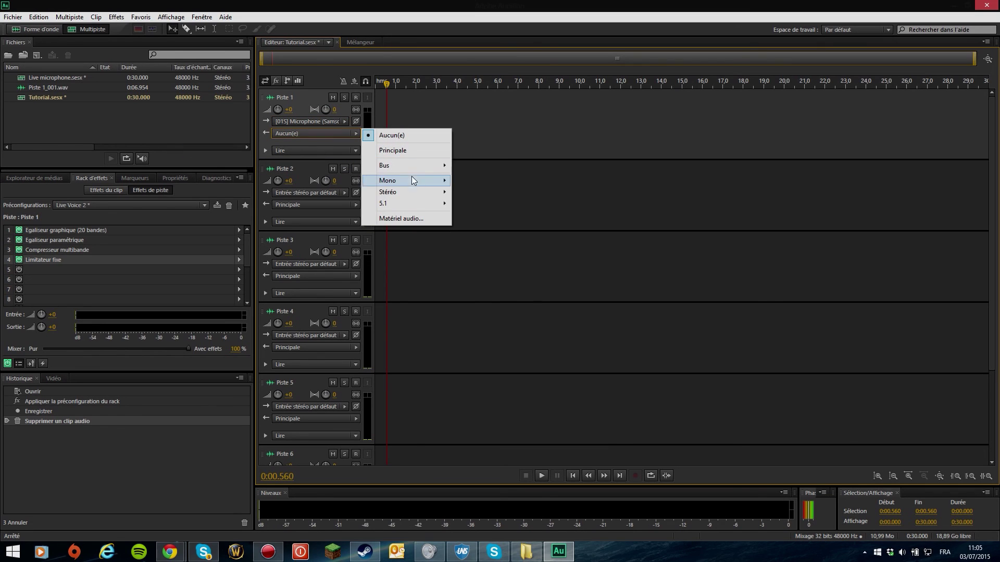
pyautogui.moveTo(407, 192)
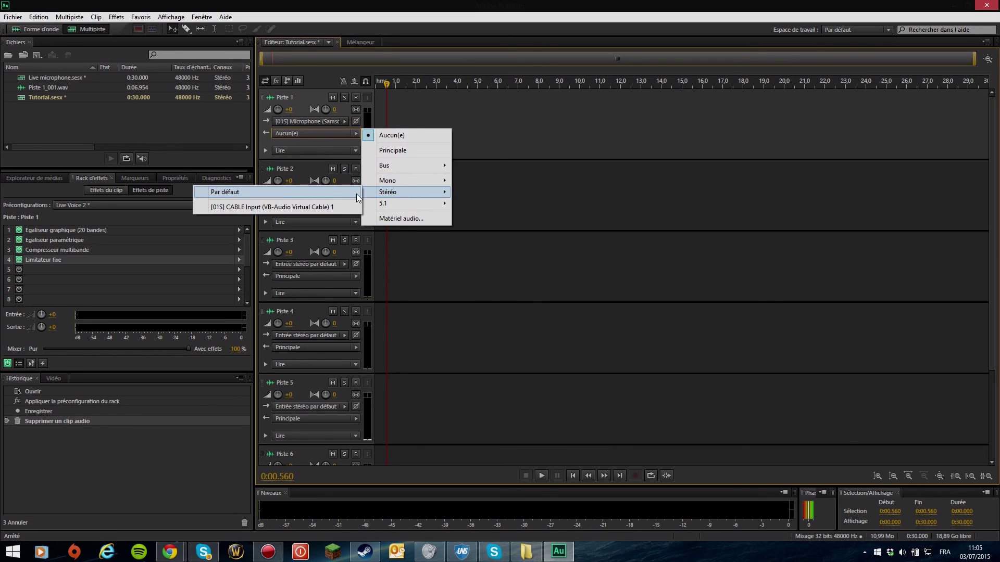
pyautogui.click(331, 207)
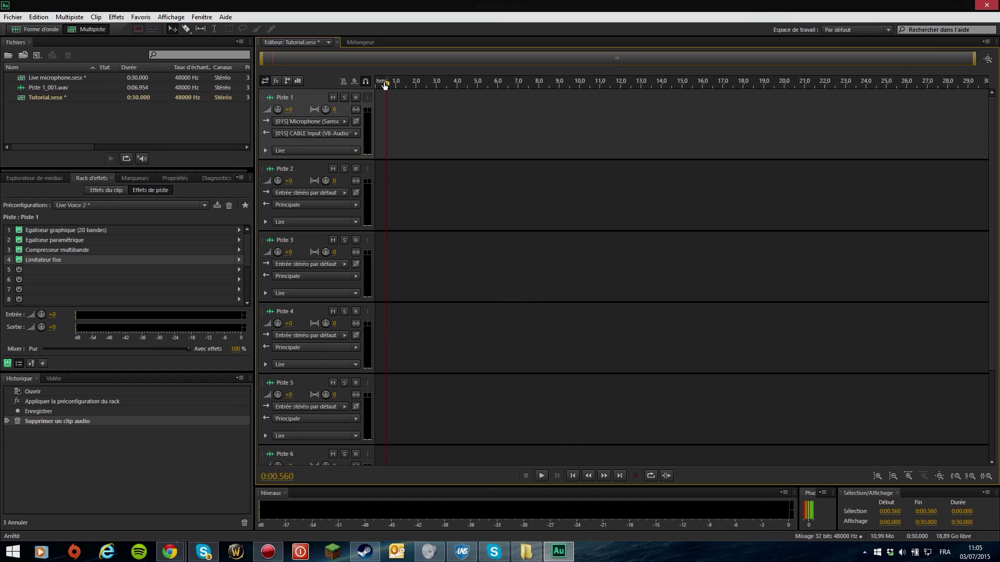
# Return the playhead to the session start and arm Piste 1 with input monitoring on
pyautogui.moveTo(384, 85); pyautogui.dragTo(335, 150)
pyautogui.click(355, 98)
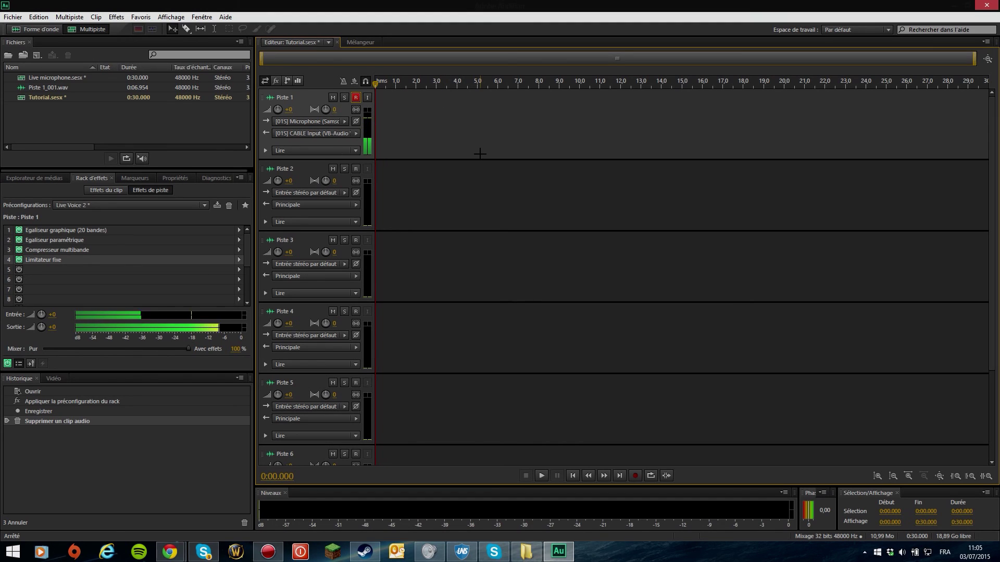
pyautogui.click(367, 98)
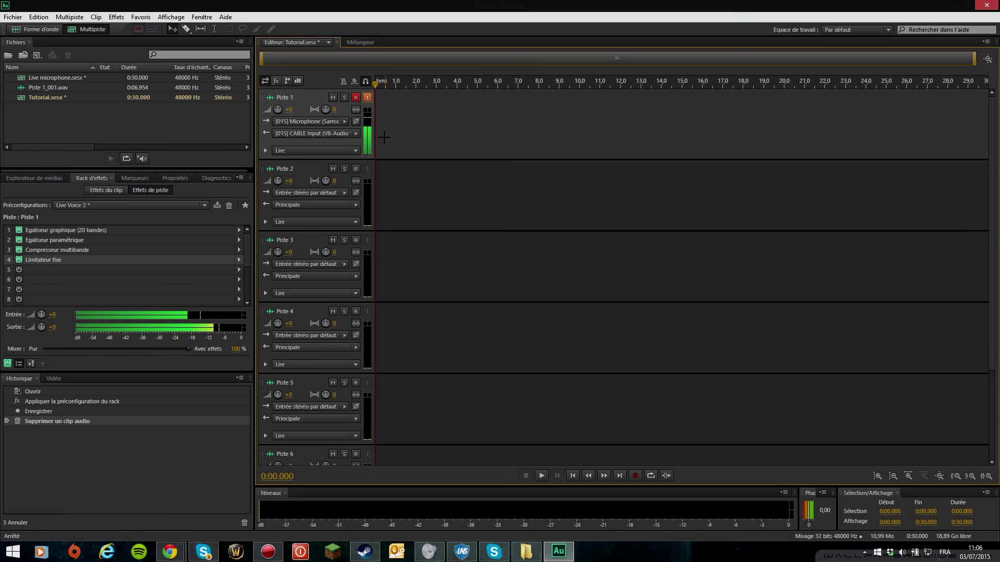
# Select the Compresseur multibande effect in the track's effects rack
pyautogui.click(127, 231)
pyautogui.click(123, 250)
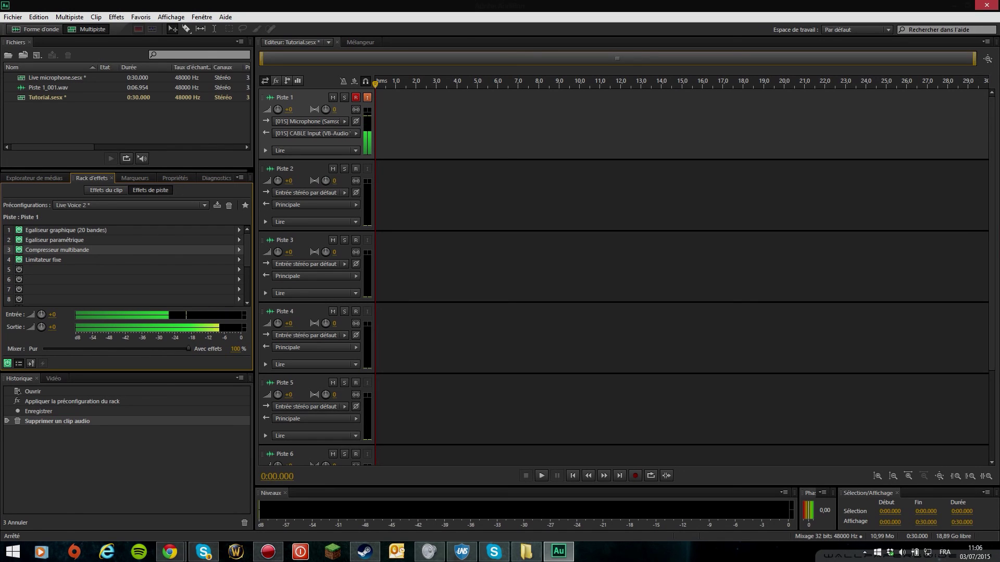
pyautogui.click(466, 162)
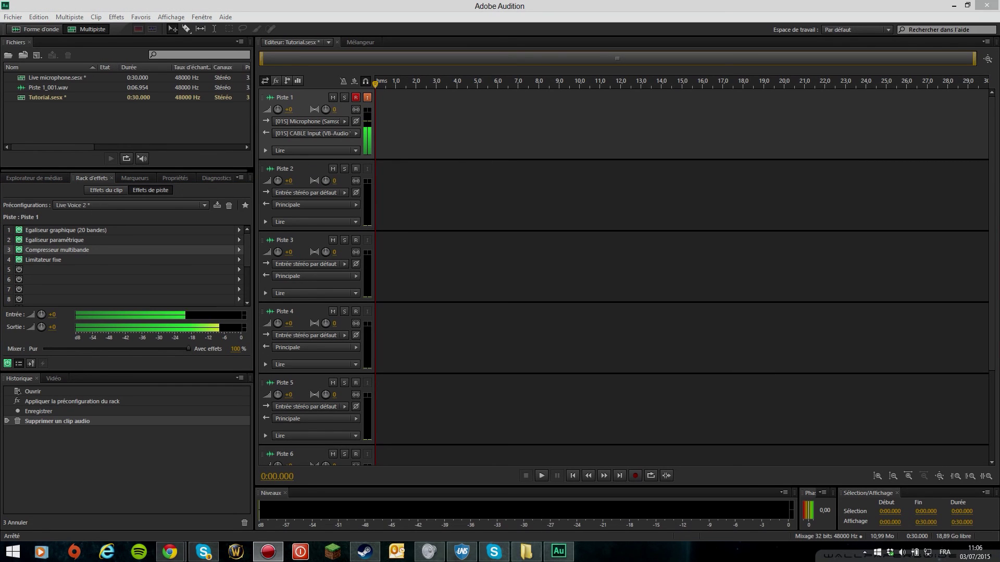
pyautogui.click(268, 551)
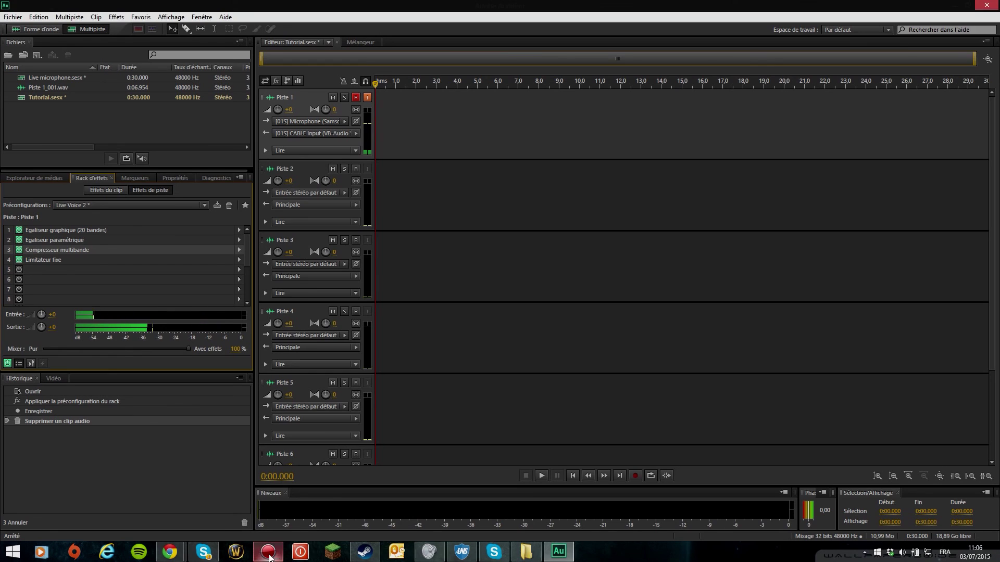
pyautogui.moveTo(437, 196); pyautogui.dragTo(607, 116)
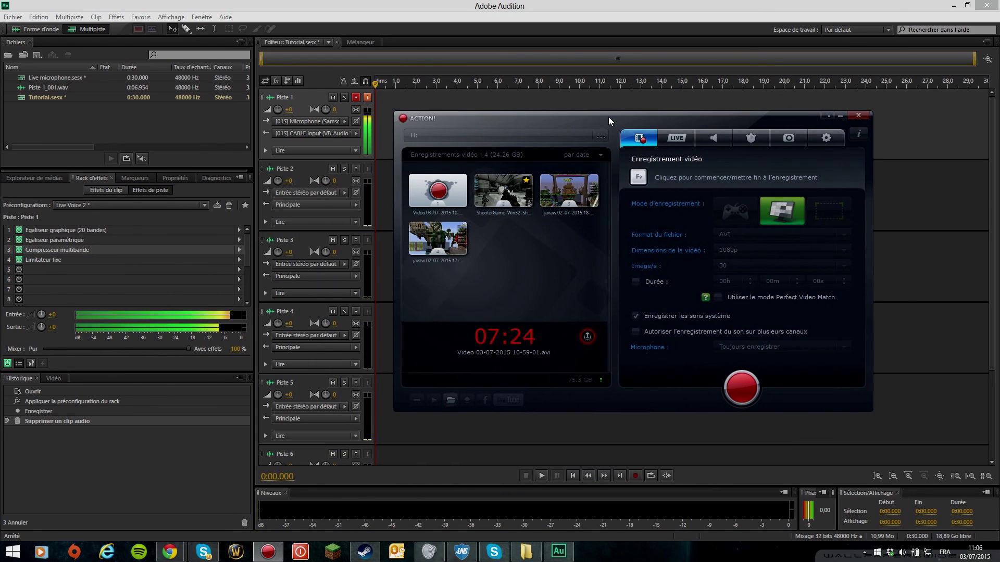
pyautogui.click(716, 137)
pyautogui.click(687, 137)
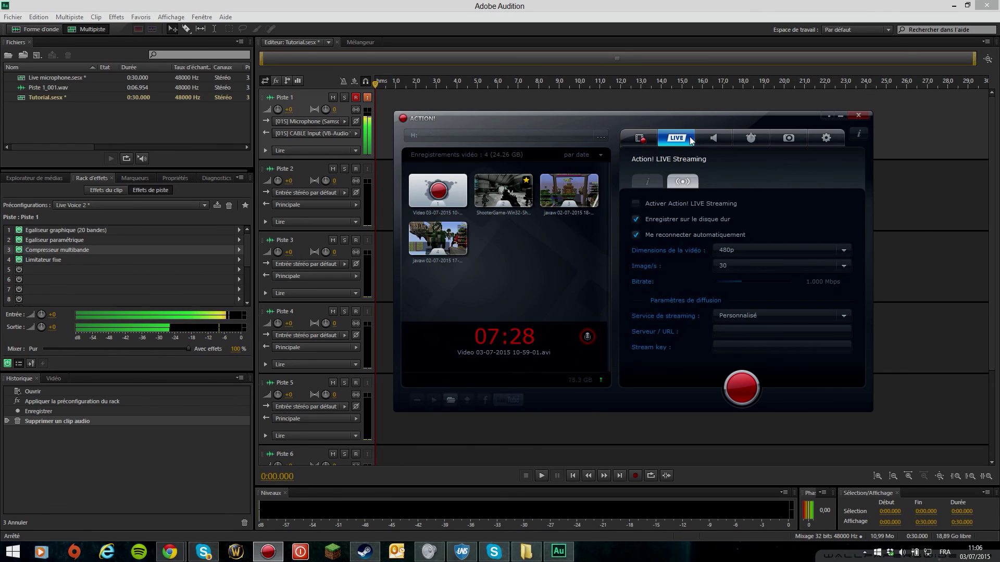
pyautogui.click(826, 137)
pyautogui.click(735, 182)
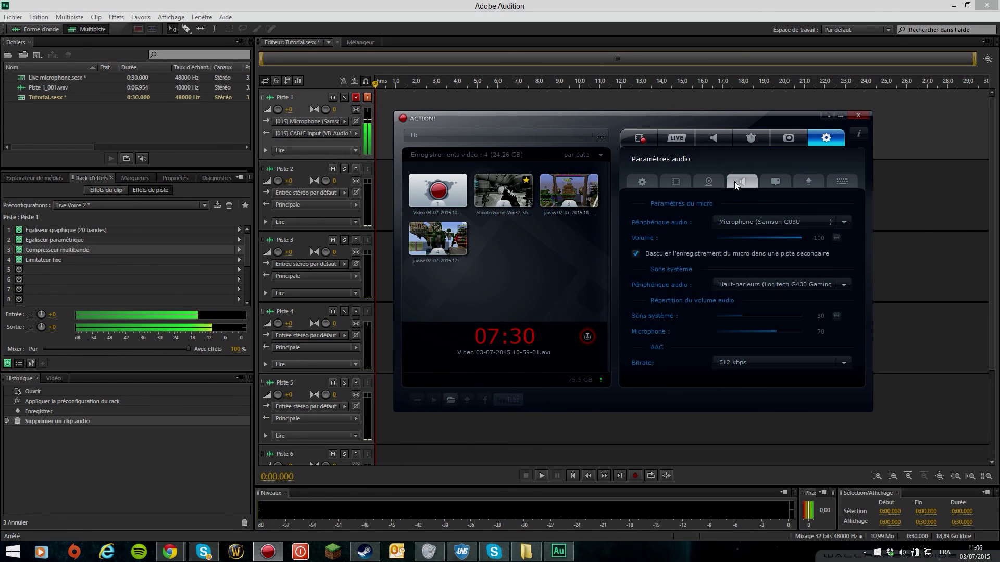
pyautogui.click(848, 221)
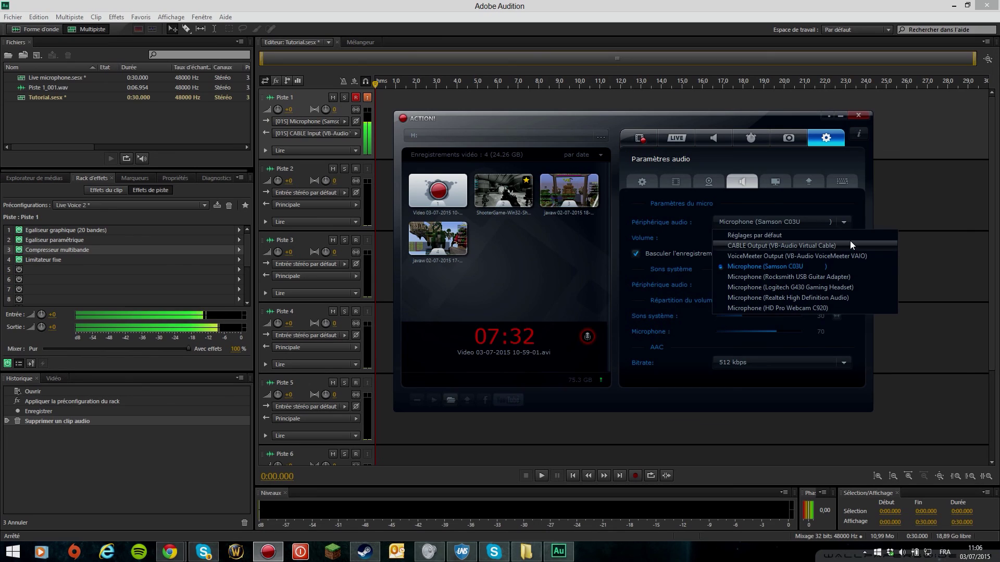
pyautogui.click(844, 212)
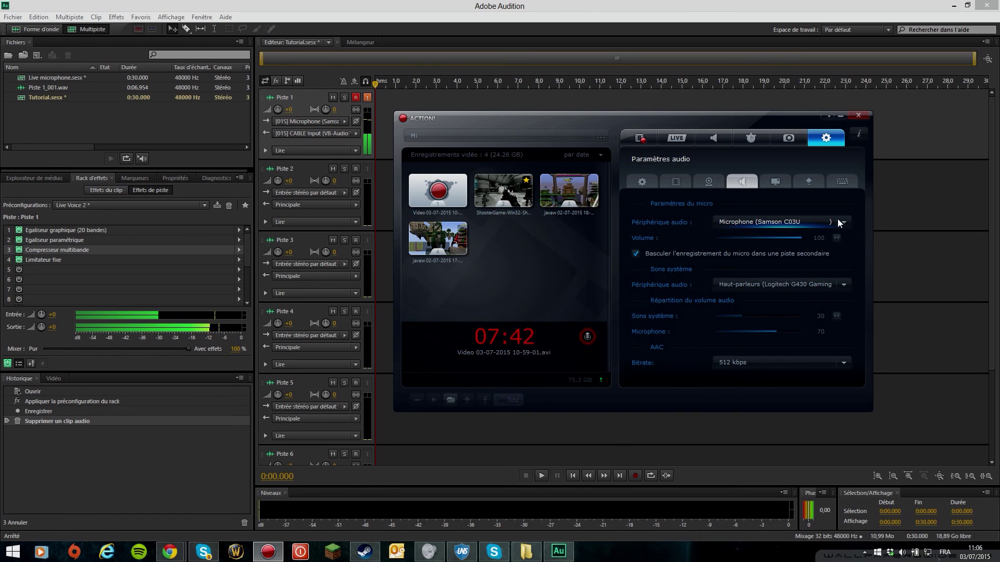
pyautogui.click(839, 222)
pyautogui.click(844, 214)
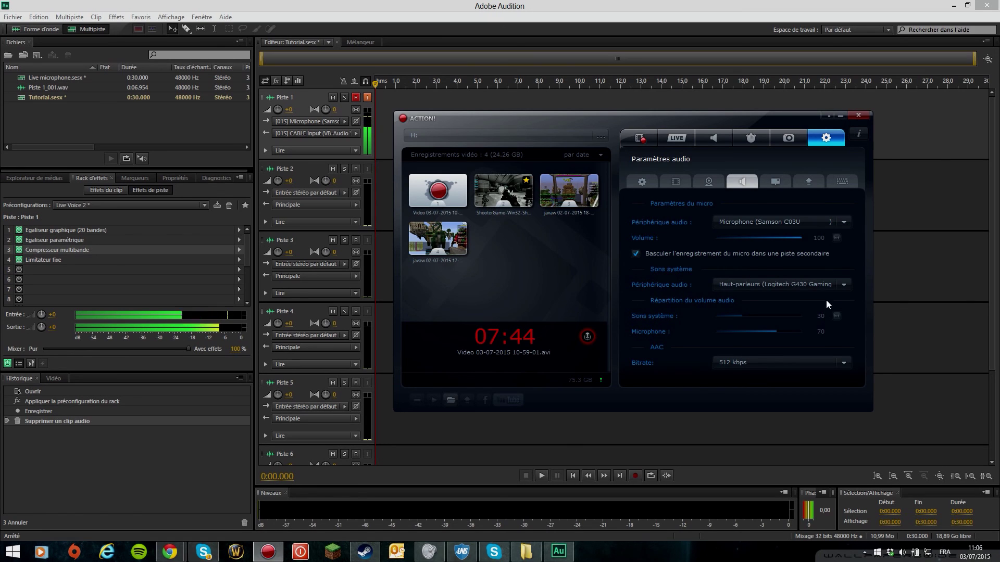
pyautogui.click(840, 225)
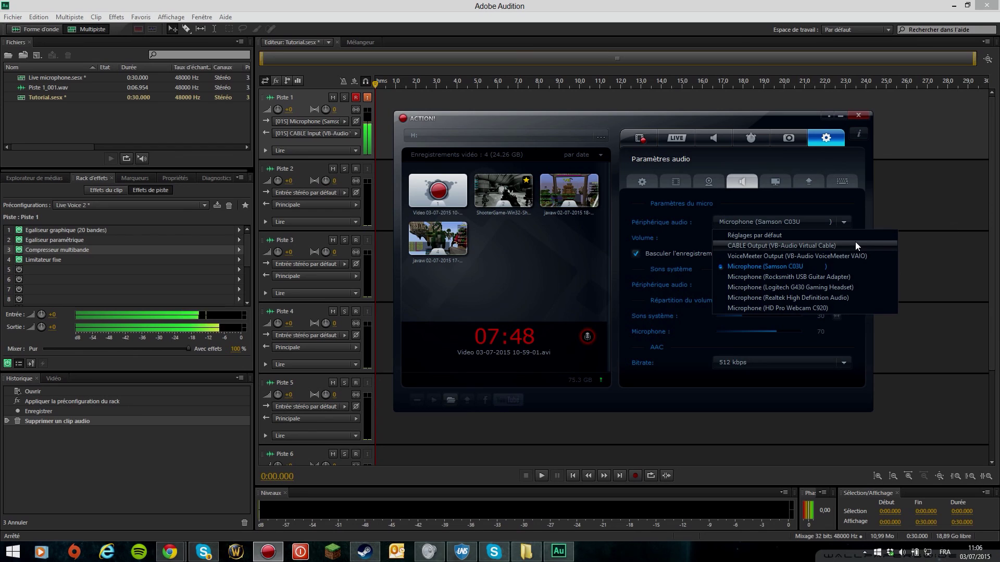
pyautogui.click(852, 202)
pyautogui.click(840, 115)
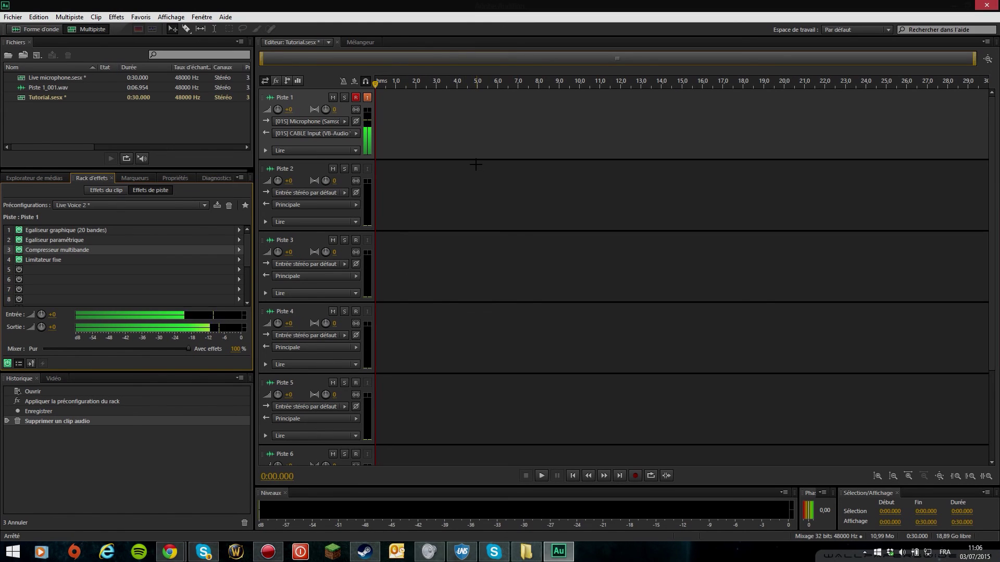
# Place the playhead at 0:00.534 and turn off Piste 1's record arm and input monitoring
pyautogui.moveTo(408, 86); pyautogui.dragTo(383, 88)
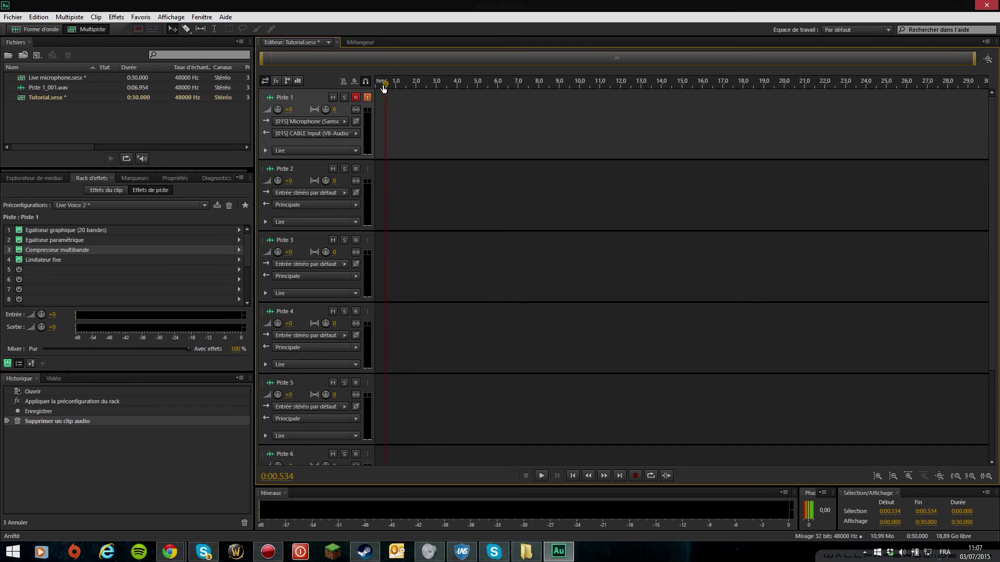
pyautogui.click(356, 98)
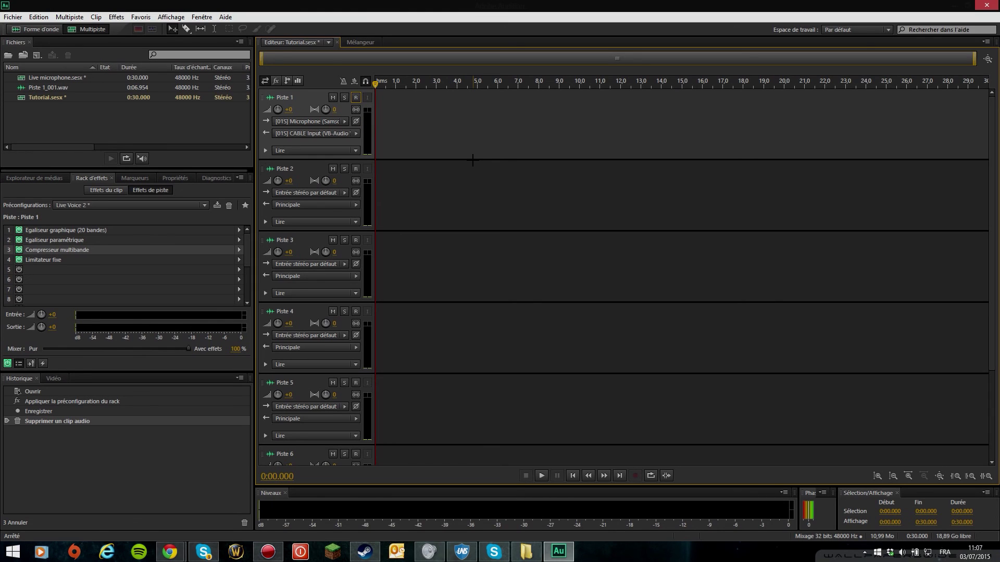